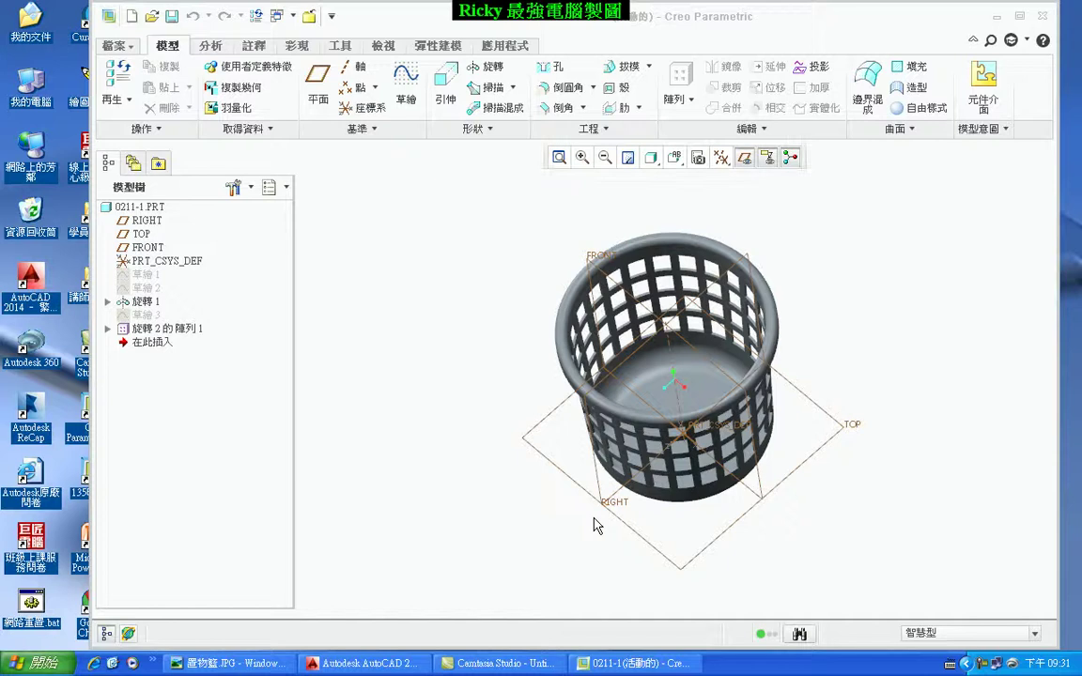
Switch to the AutoCAD window showing the 置物籃 red basket drawing
{"action": "left_click", "coordinate": [407, 666]}
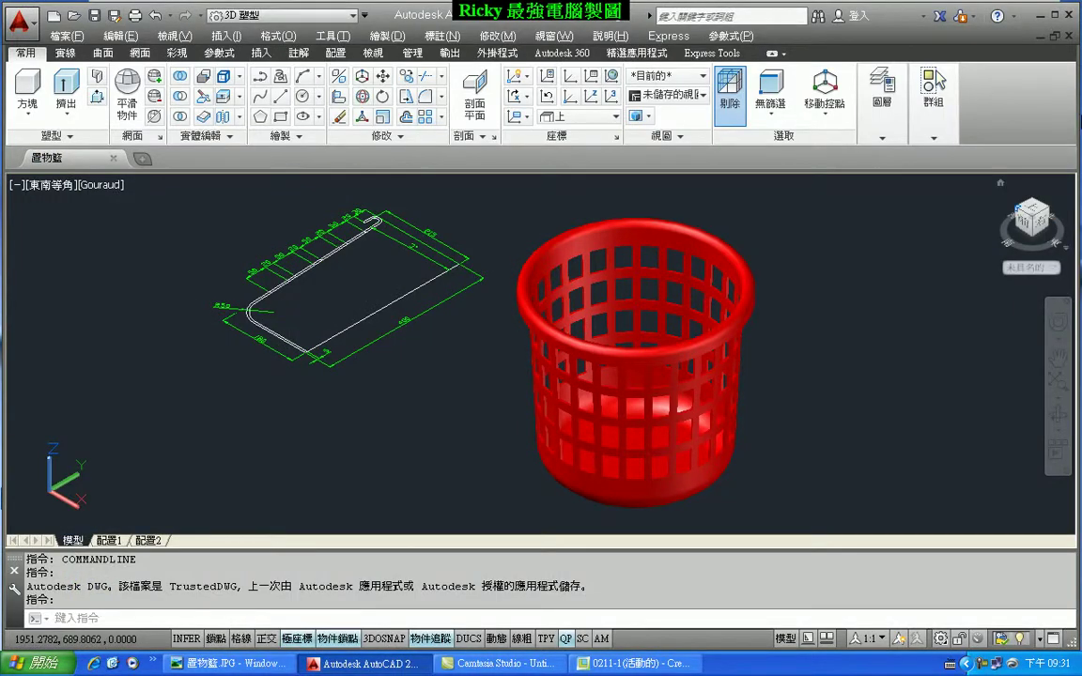
Maximize the AutoCAD drawing, then pan, orbit and zoom around the red basket
{"action": "left_click", "coordinate": [1056, 19]}
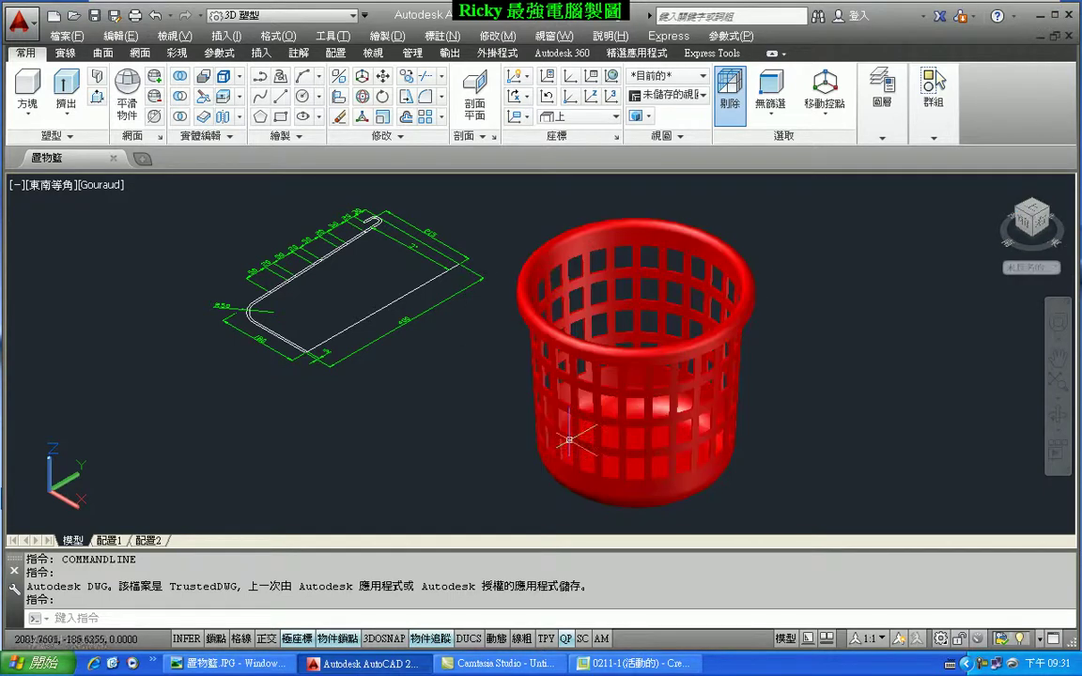
{"action": "middle_click_drag", "start_coordinate": [751, 272], "coordinate": [690, 274]}
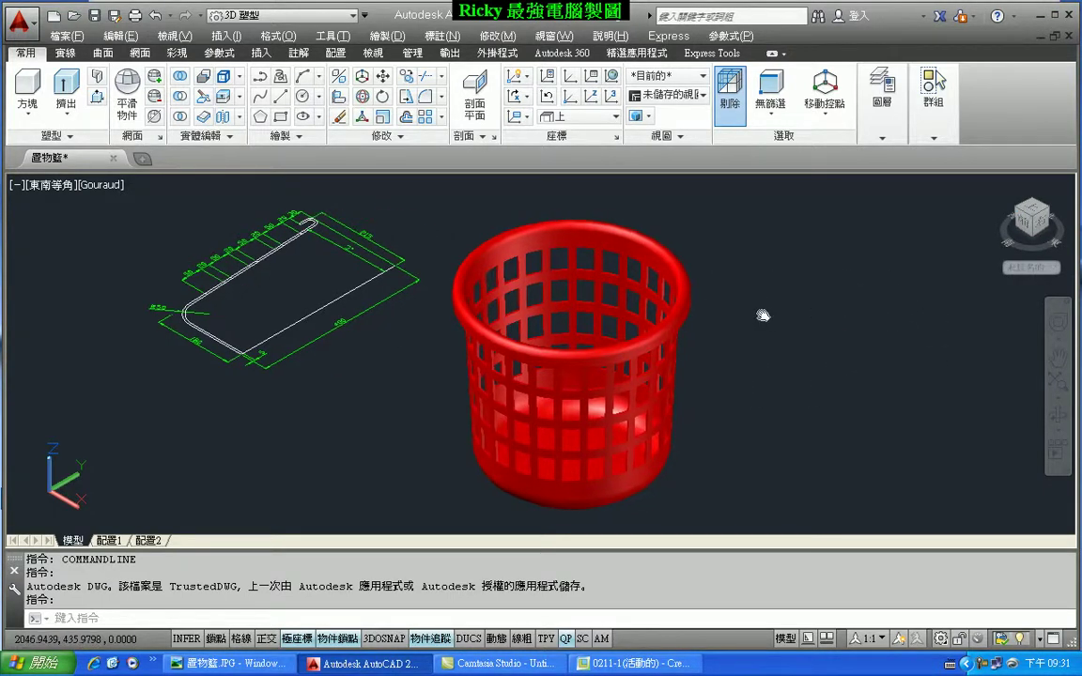
{"action": "mouse_move", "coordinate": [718, 374]}
{"action": "middle_mouse_down", "text": "shift"}
{"action": "mouse_move", "coordinate": [722, 431]}
{"action": "mouse_move", "coordinate": [677, 367]}
{"action": "middle_mouse_up", "text": "shift"}
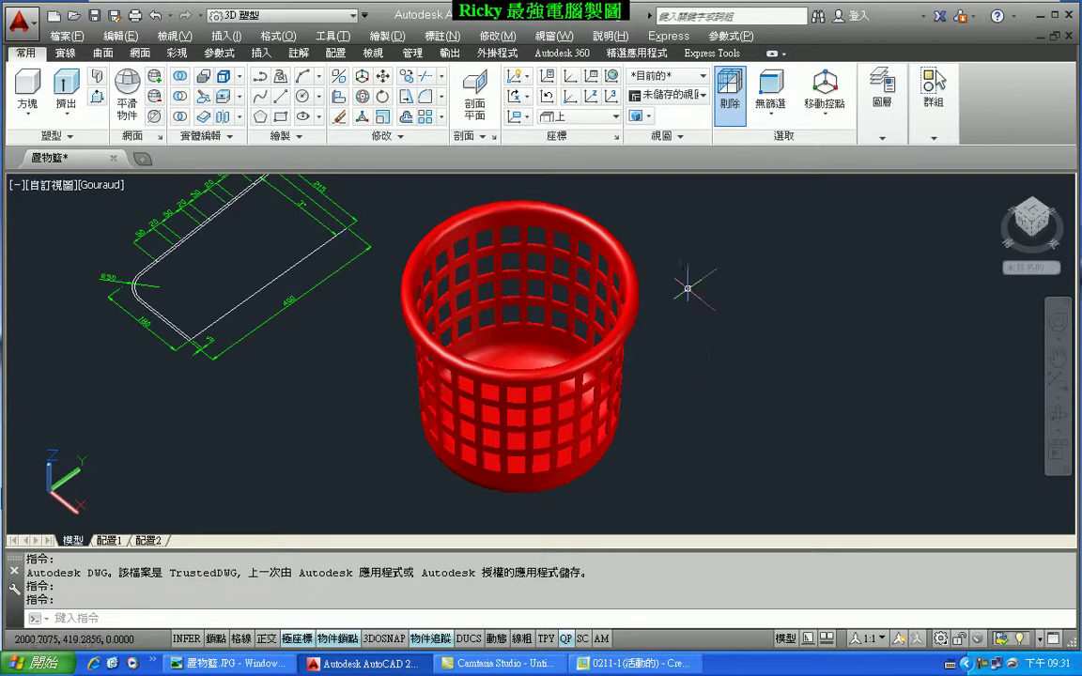
{"action": "scroll", "coordinate": [686, 286], "scroll_direction": "up", "scroll_amount": 2}
{"action": "scroll", "coordinate": [620, 270], "scroll_direction": "up", "scroll_amount": 1}
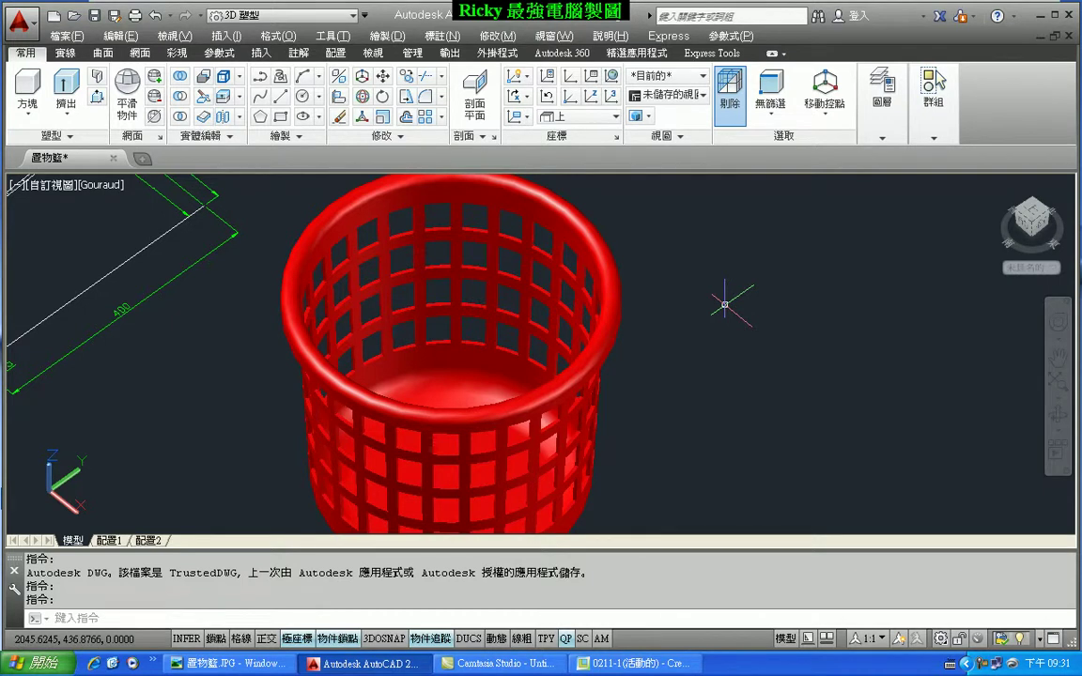
{"action": "scroll", "coordinate": [724, 304], "scroll_direction": "down", "scroll_amount": 2}
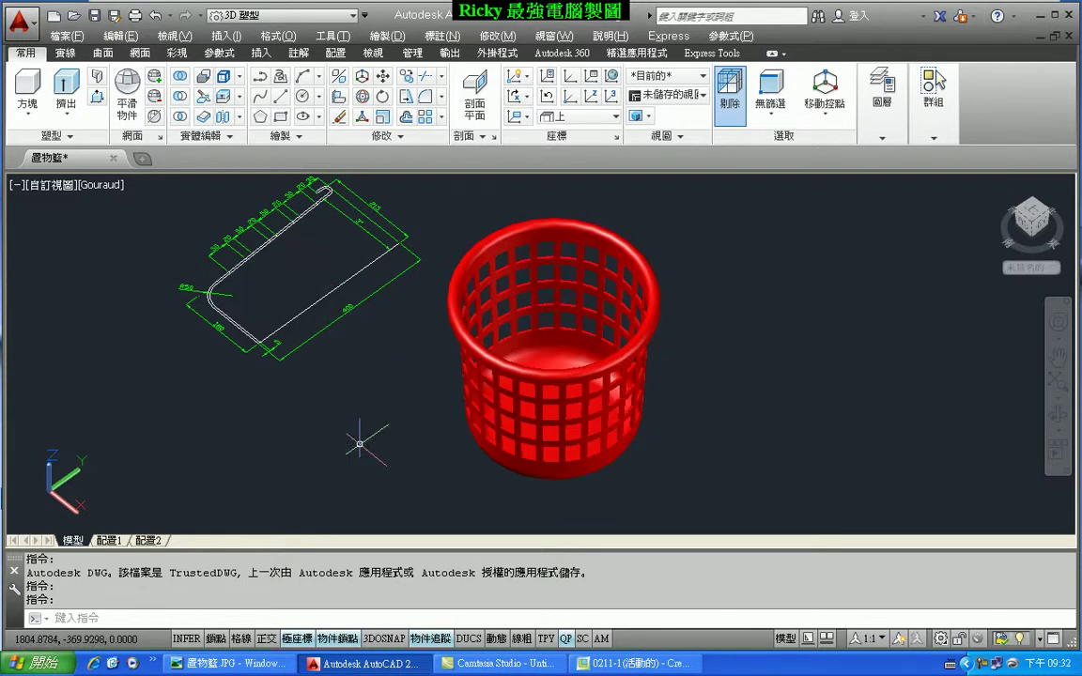
{"action": "scroll", "coordinate": [531, 236], "scroll_direction": "up", "scroll_amount": 1}
{"action": "scroll", "coordinate": [554, 230], "scroll_direction": "up", "scroll_amount": 3}
Tilt the view down into the basket, inspect more angles, then return to Creo
{"action": "middle_click_drag", "start_coordinate": [562, 277], "coordinate": [553, 407], "text": "shift"}
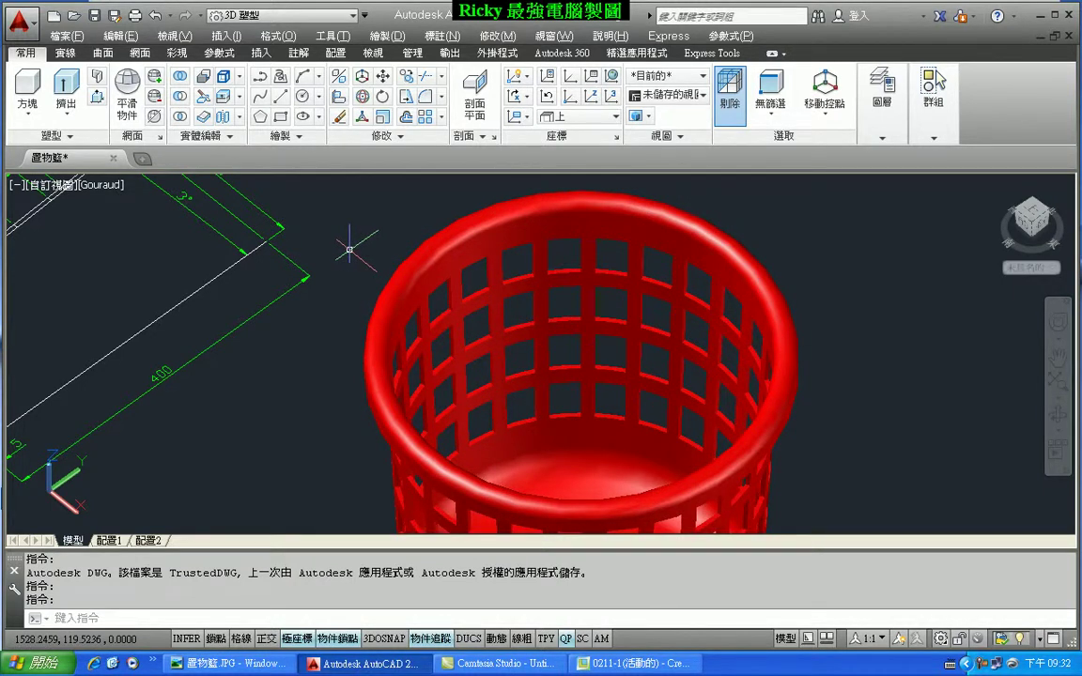
{"action": "mouse_move", "coordinate": [563, 290]}
{"action": "middle_mouse_down", "text": "shift"}
{"action": "mouse_move", "coordinate": [560, 241]}
{"action": "mouse_move", "coordinate": [565, 271]}
{"action": "middle_mouse_up", "text": "shift"}
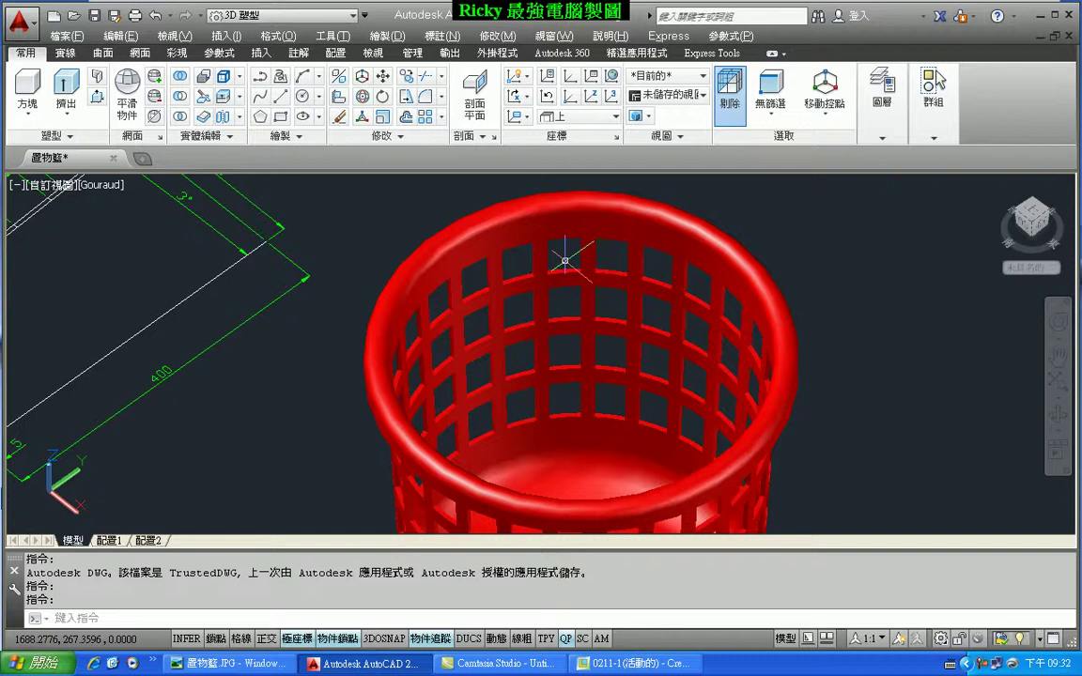
{"action": "scroll", "coordinate": [564, 260], "scroll_direction": "down", "scroll_amount": 5}
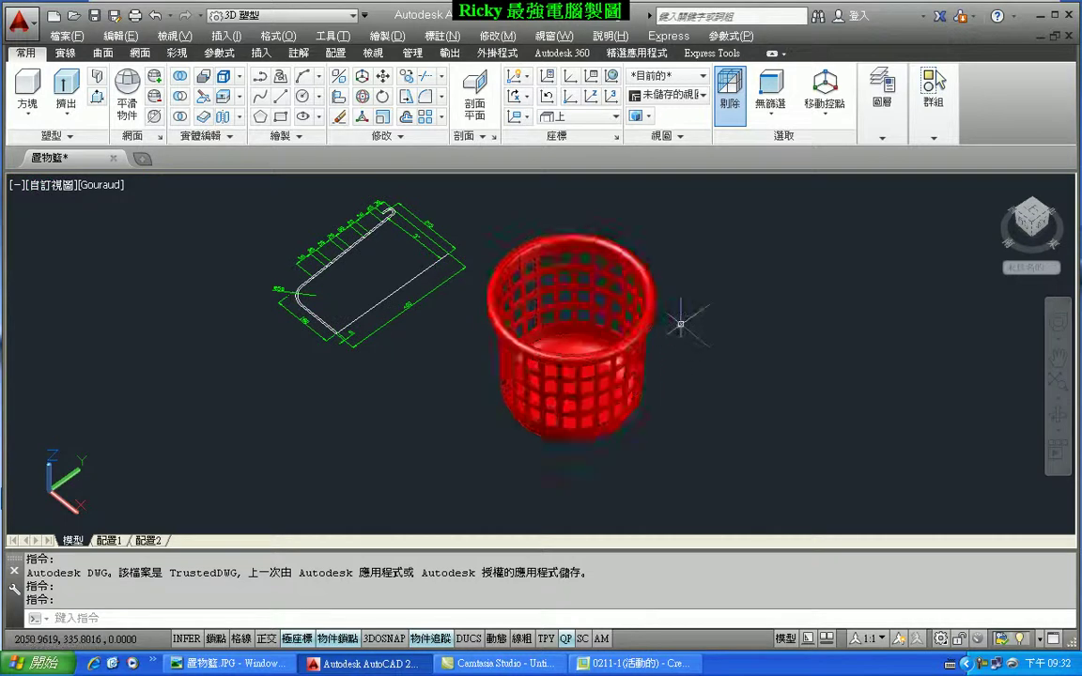
{"action": "scroll", "coordinate": [683, 323], "scroll_direction": "up", "scroll_amount": 2}
{"action": "mouse_move", "coordinate": [688, 338]}
{"action": "middle_mouse_down", "text": "shift"}
{"action": "mouse_move", "coordinate": [753, 319]}
{"action": "mouse_move", "coordinate": [693, 362]}
{"action": "mouse_move", "coordinate": [608, 303]}
{"action": "middle_mouse_up", "text": "shift"}
{"action": "scroll", "coordinate": [536, 224], "scroll_direction": "up", "scroll_amount": 3}
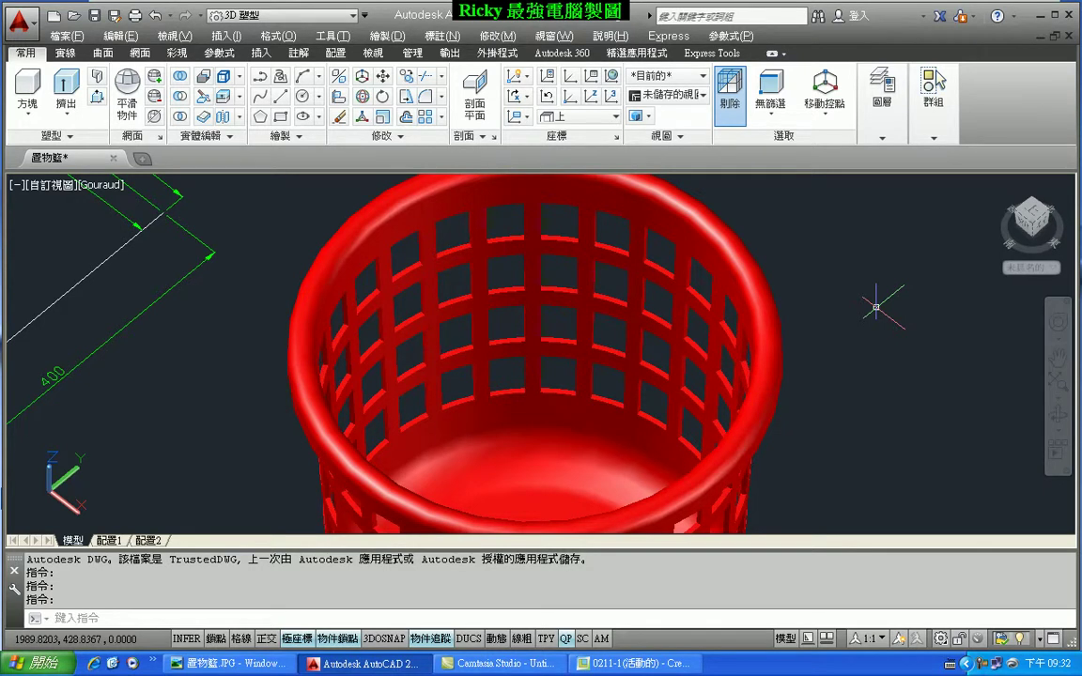
{"action": "scroll", "coordinate": [808, 306], "scroll_direction": "down", "scroll_amount": 3}
{"action": "scroll", "coordinate": [751, 309], "scroll_direction": "up", "scroll_amount": 1}
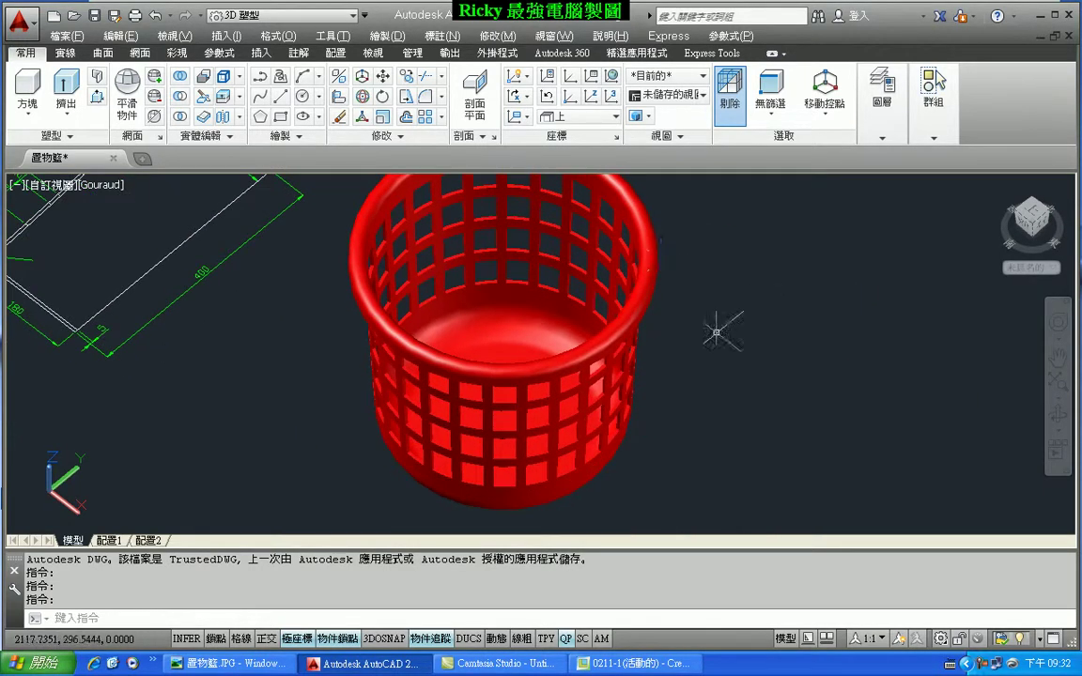
{"action": "left_click", "coordinate": [631, 663]}
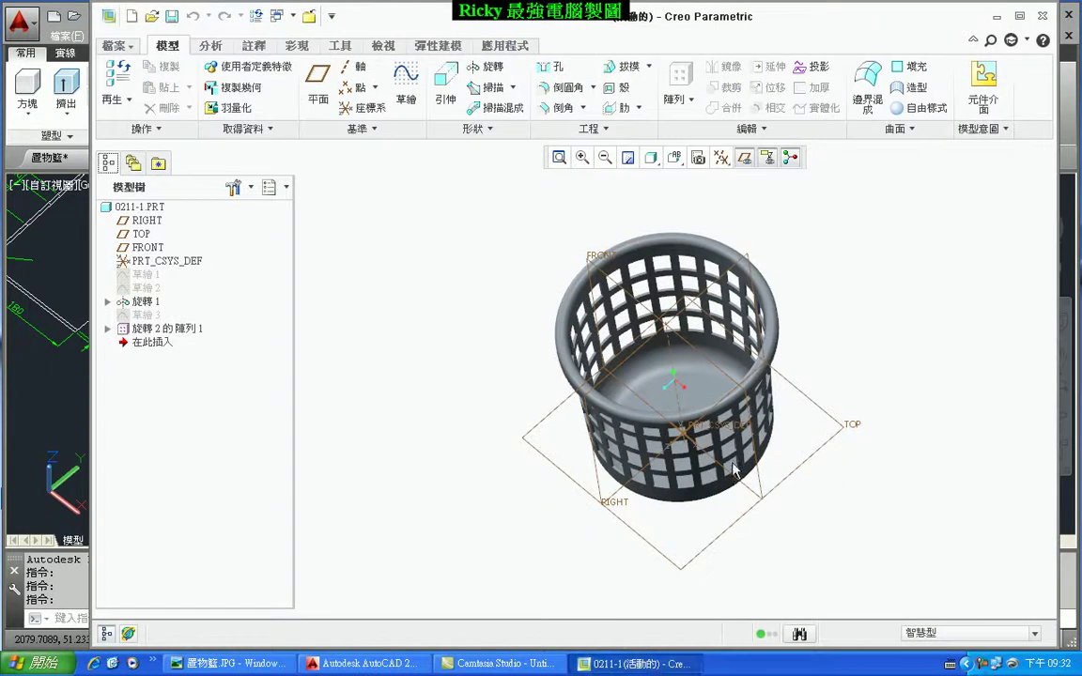
Hide the datum planes and return the basket to its default orientation
{"action": "left_click", "coordinate": [745, 157]}
{"action": "mouse_move", "coordinate": [732, 244]}
{"action": "middle_mouse_down"}
{"action": "mouse_move", "coordinate": [670, 410]}
{"action": "mouse_move", "coordinate": [853, 360]}
{"action": "middle_mouse_up"}
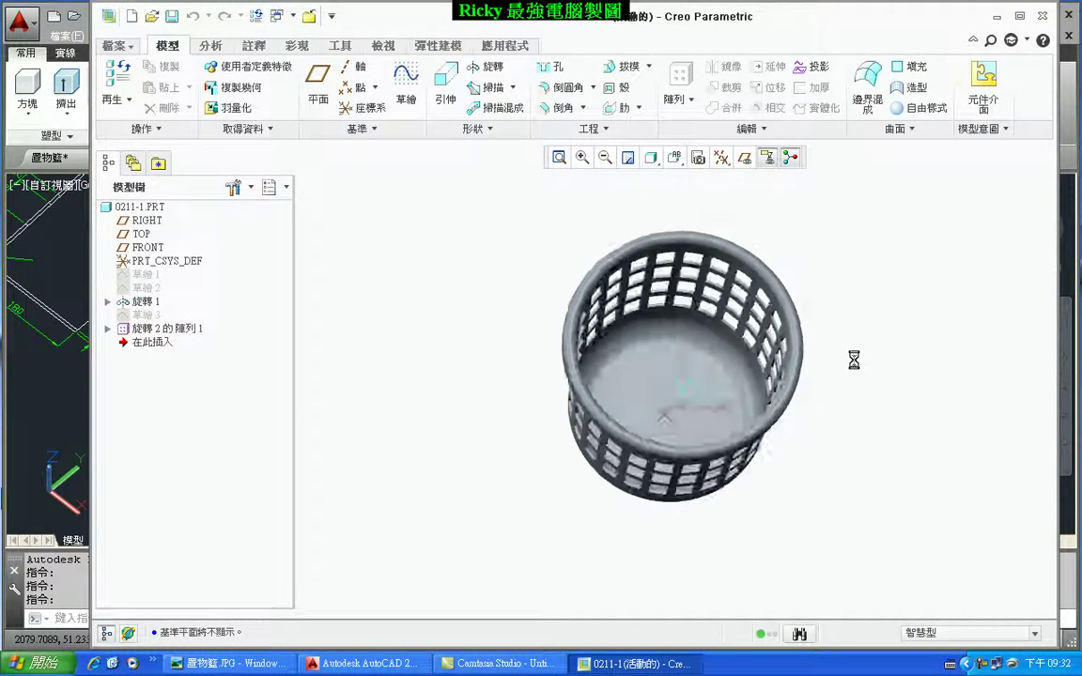
{"action": "key", "text": "ctrl+d"}
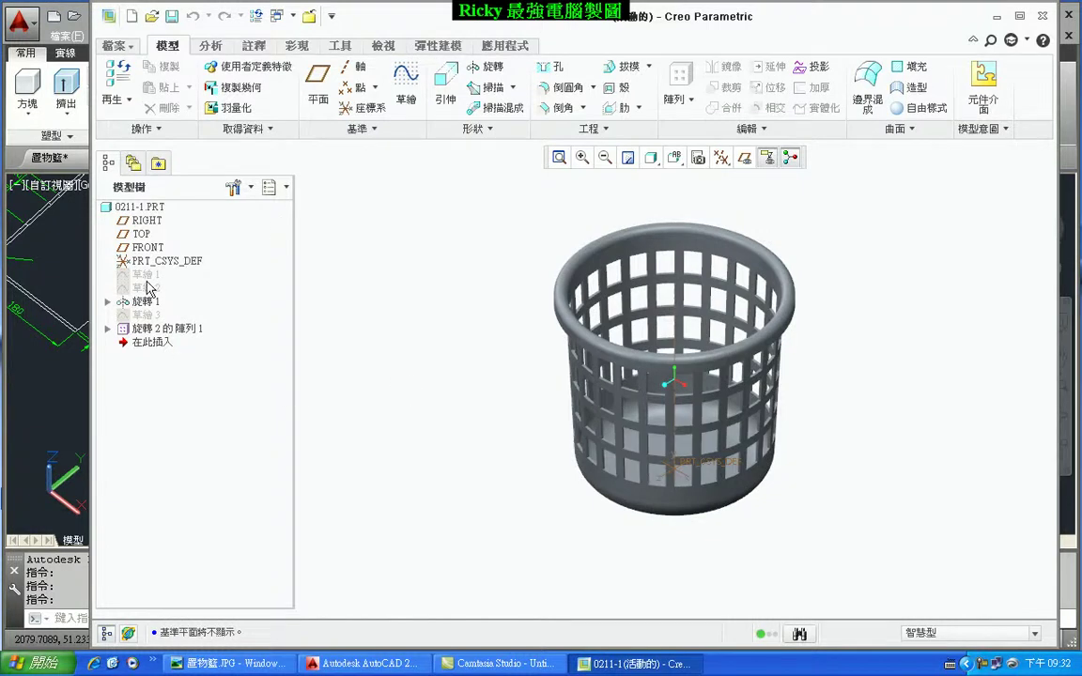
Review 草繪 2, 旋轉 1 and the 旋轉 2 pattern, then expand the pattern's members
{"action": "left_click", "coordinate": [146, 287]}
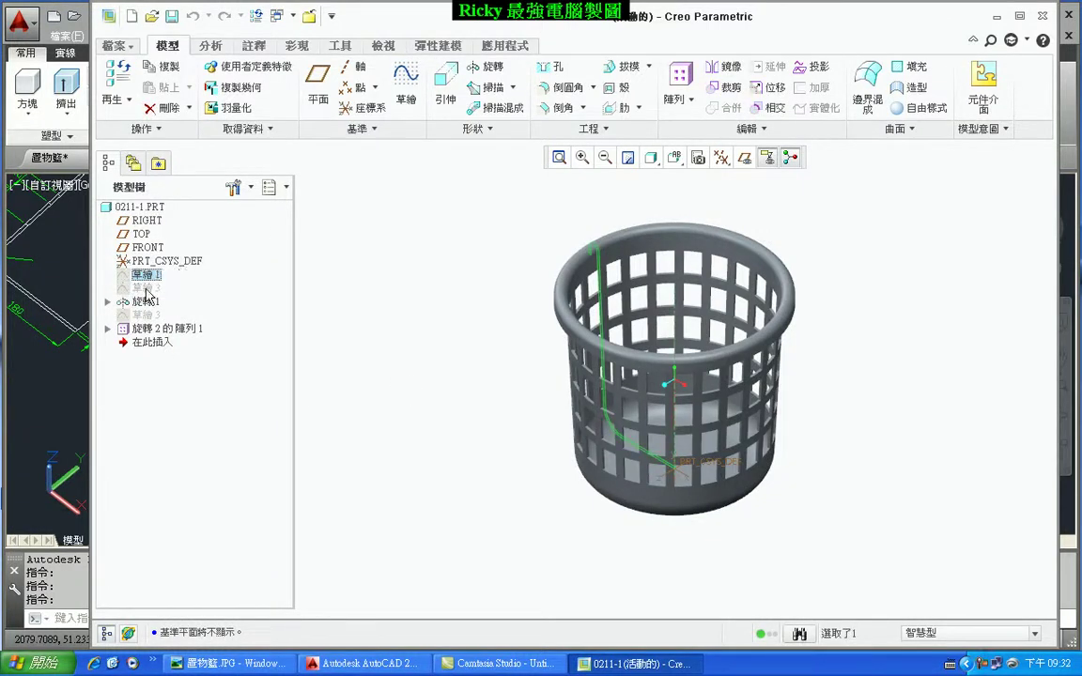
{"action": "left_click", "coordinate": [145, 301]}
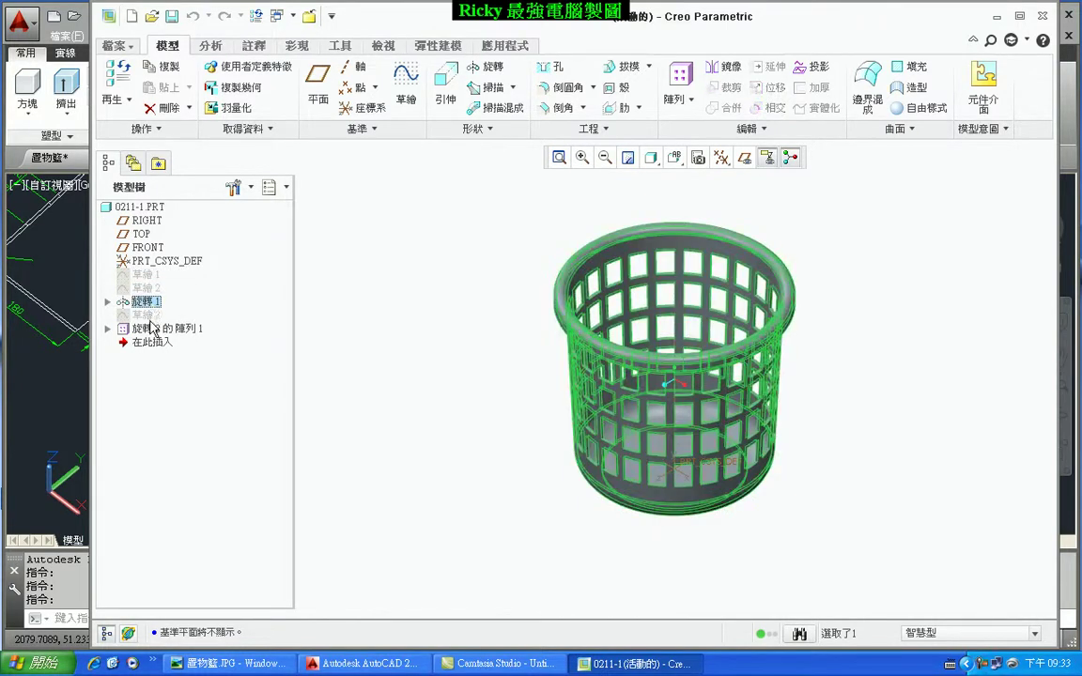
{"action": "left_click", "coordinate": [150, 327]}
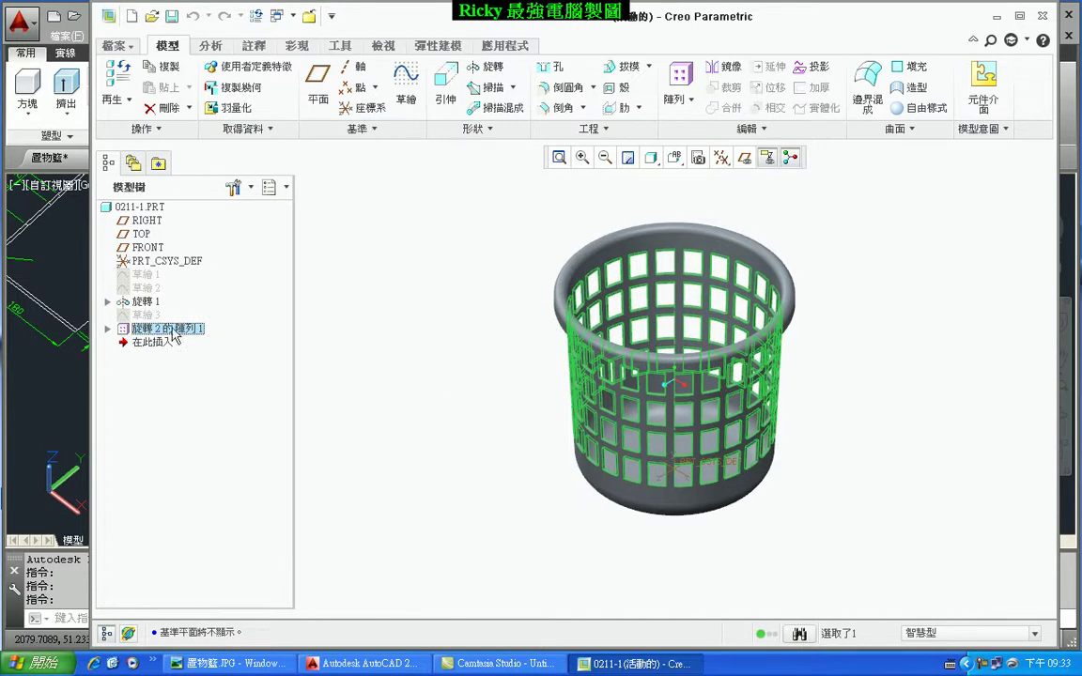
{"action": "left_click", "coordinate": [460, 373]}
{"action": "key", "text": "ctrl+d"}
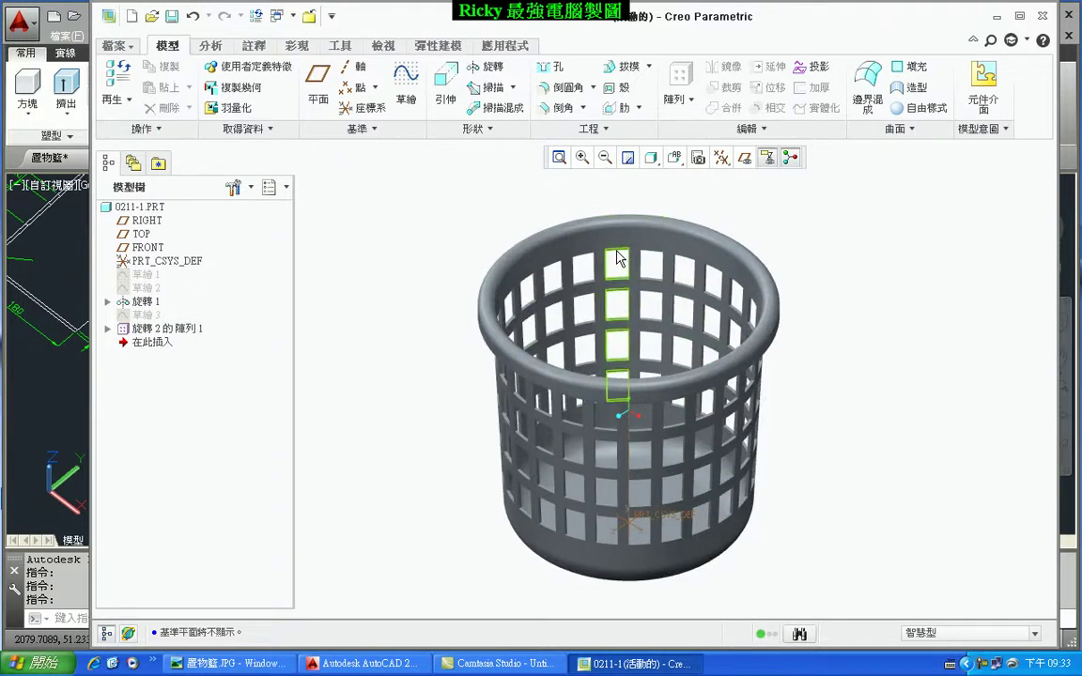
{"action": "left_click", "coordinate": [106, 329]}
Redefine the first 旋轉 2 cut, changing its revolve angle from 10.0 to 5.0
{"action": "left_click", "coordinate": [124, 342]}
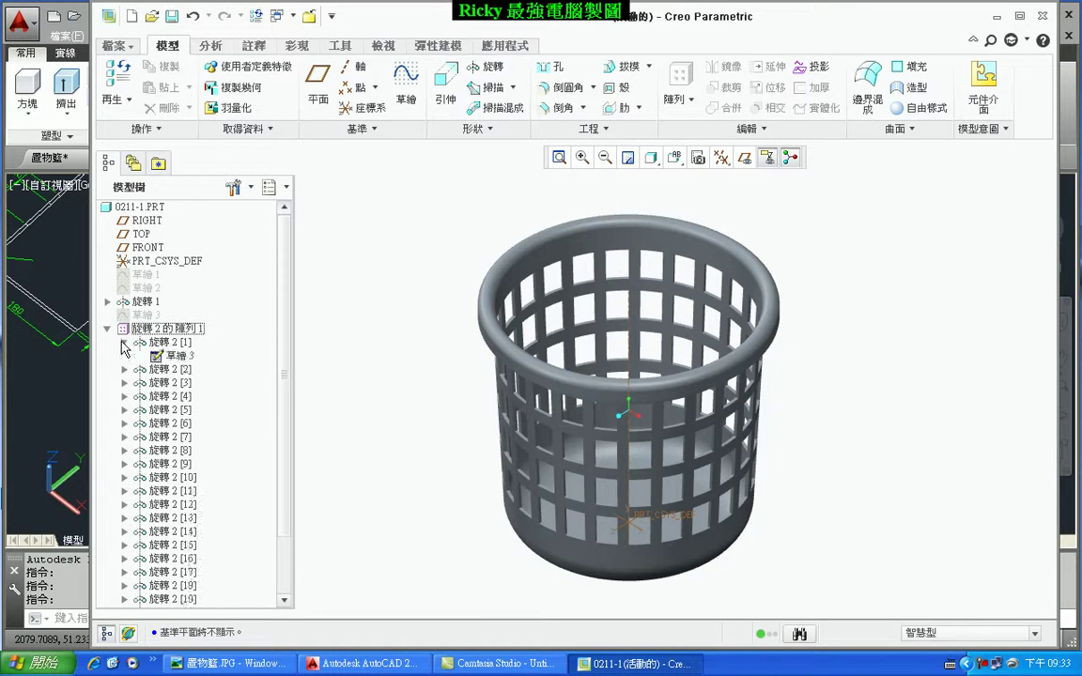
{"action": "right_click", "coordinate": [169, 343]}
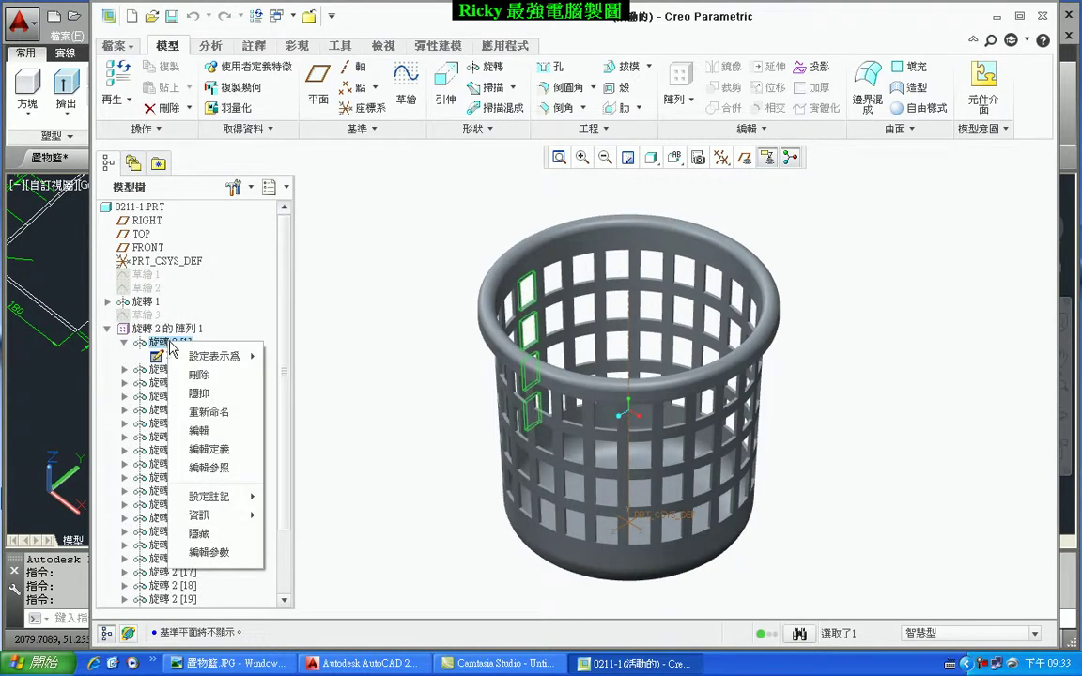
{"action": "left_click", "coordinate": [209, 448]}
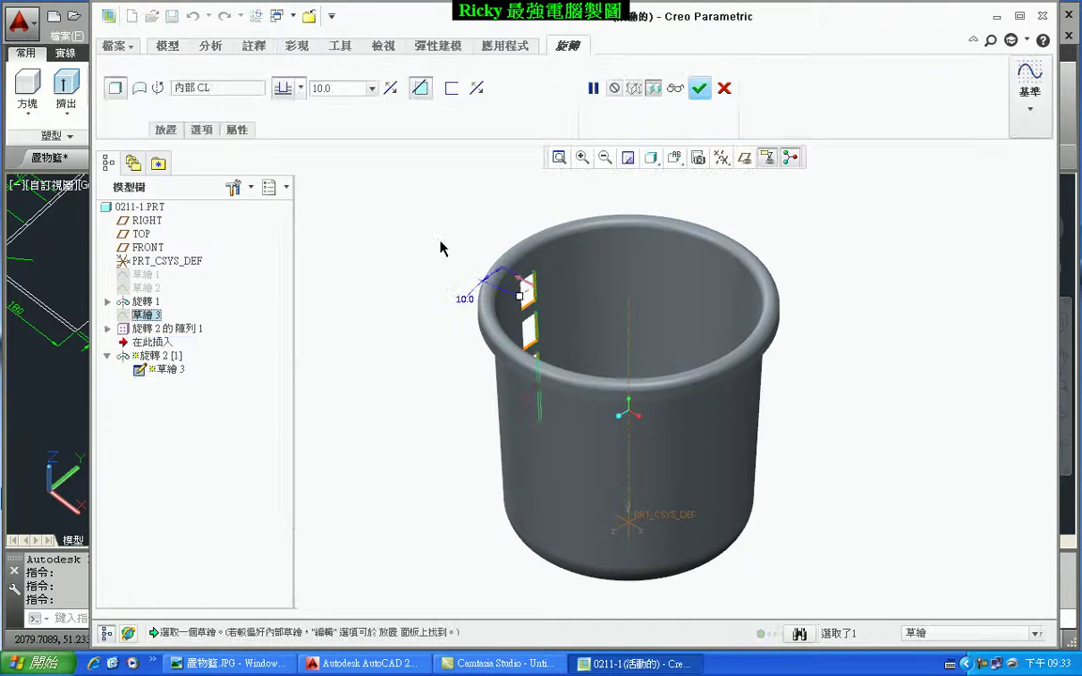
{"action": "double_click", "coordinate": [338, 89]}
{"action": "type", "text": "5"}
{"action": "key", "text": "Return"}
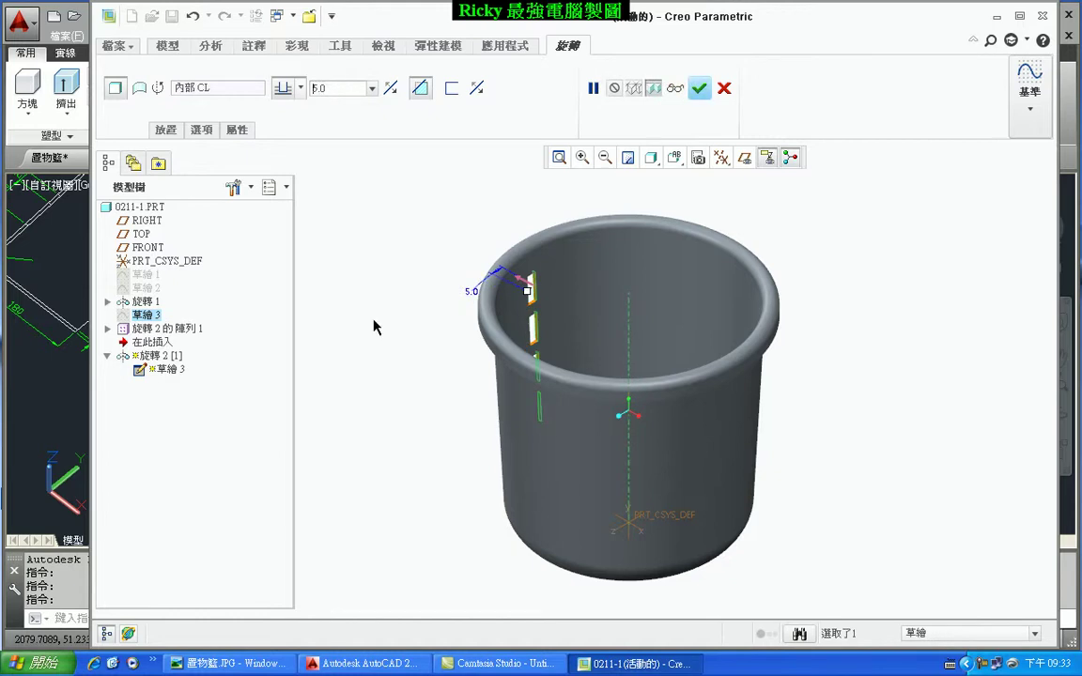
{"action": "left_click", "coordinate": [699, 90]}
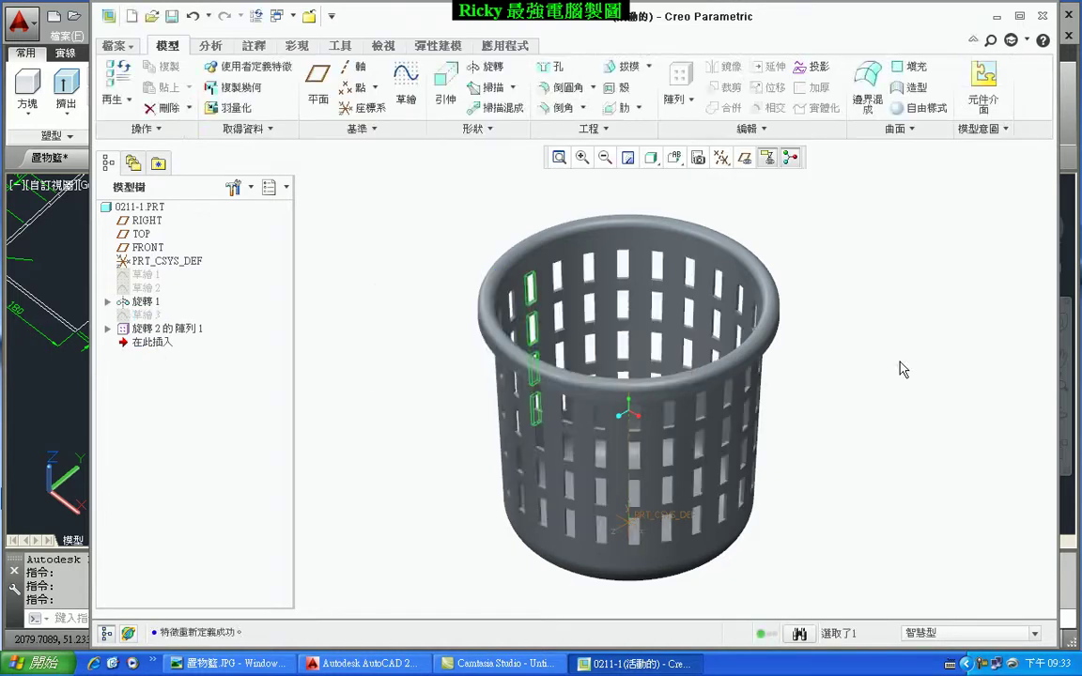
{"action": "mouse_move", "coordinate": [862, 441]}
{"action": "middle_mouse_down"}
{"action": "mouse_move", "coordinate": [820, 346]}
{"action": "mouse_move", "coordinate": [785, 410]}
{"action": "mouse_move", "coordinate": [857, 381]}
{"action": "mouse_move", "coordinate": [855, 441]}
{"action": "mouse_move", "coordinate": [877, 433]}
{"action": "mouse_move", "coordinate": [857, 435]}
{"action": "mouse_move", "coordinate": [863, 441]}
{"action": "middle_mouse_up"}
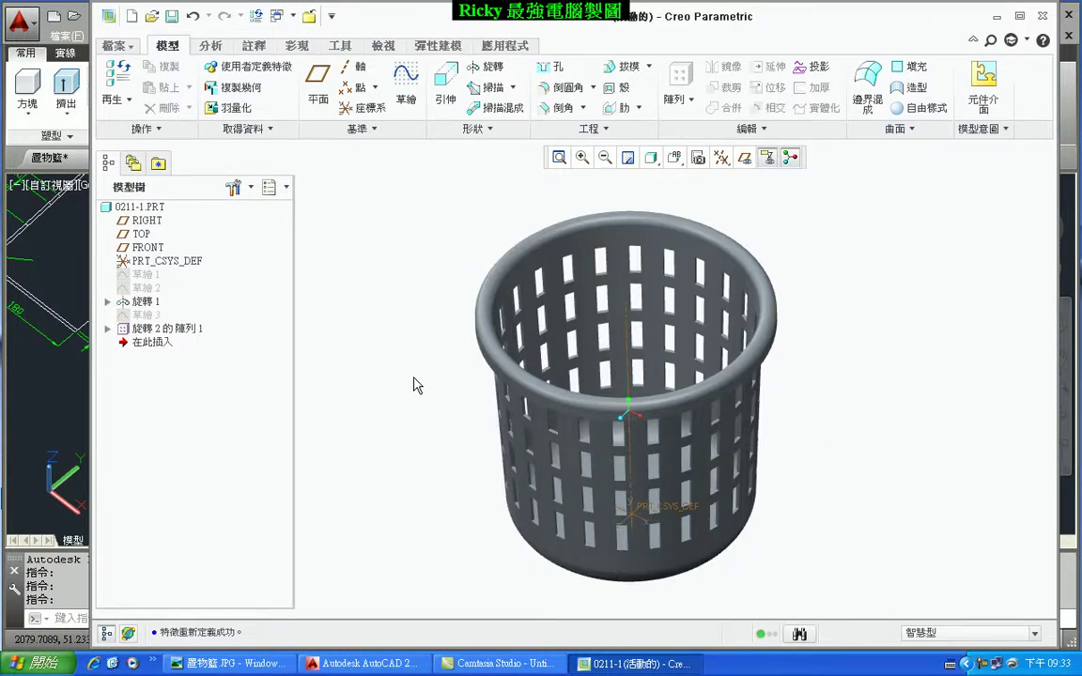
Edit the 旋轉 2 pattern to 12 instances around the axis and confirm
{"action": "right_click", "coordinate": [194, 340]}
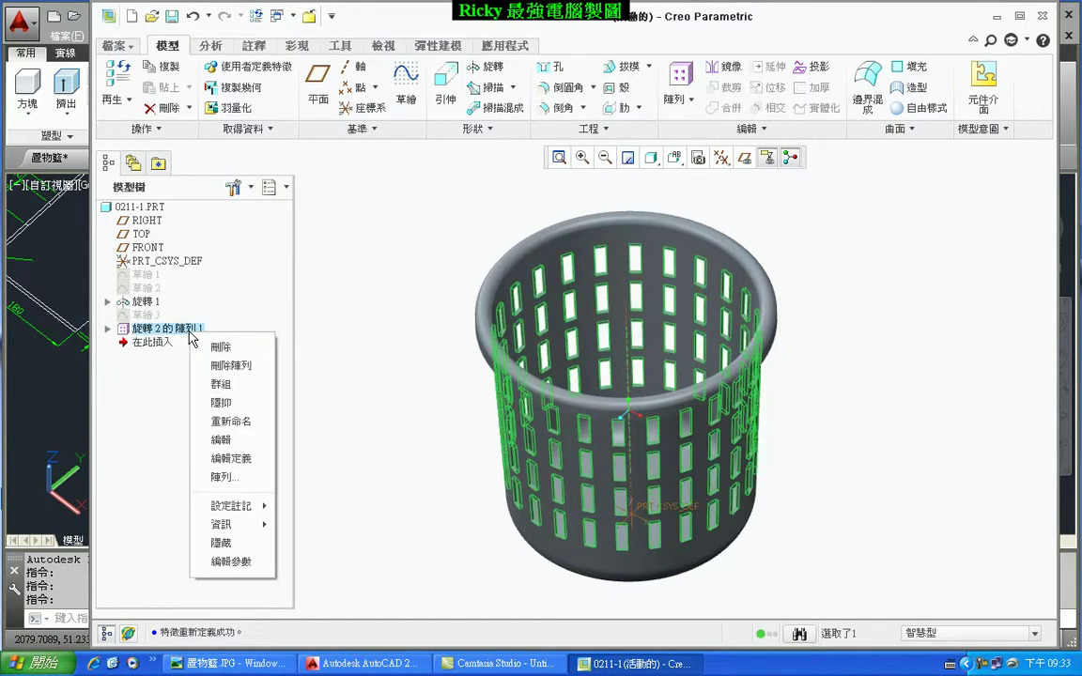
{"action": "left_click", "coordinate": [233, 458]}
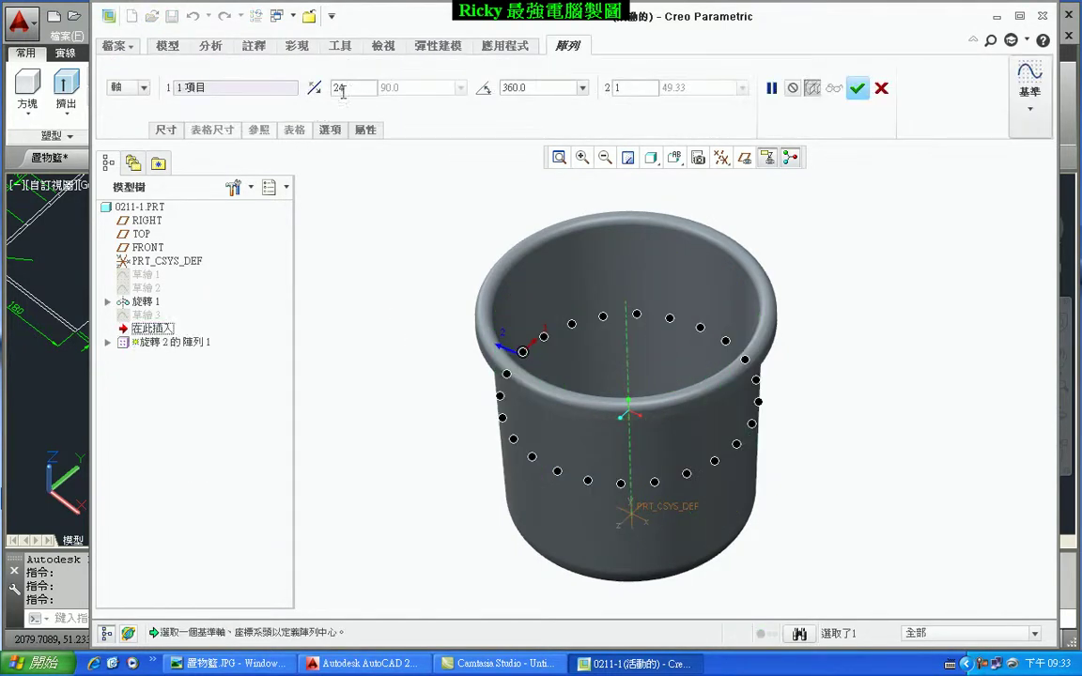
{"action": "type", "text": "12"}
{"action": "key", "text": "Return"}
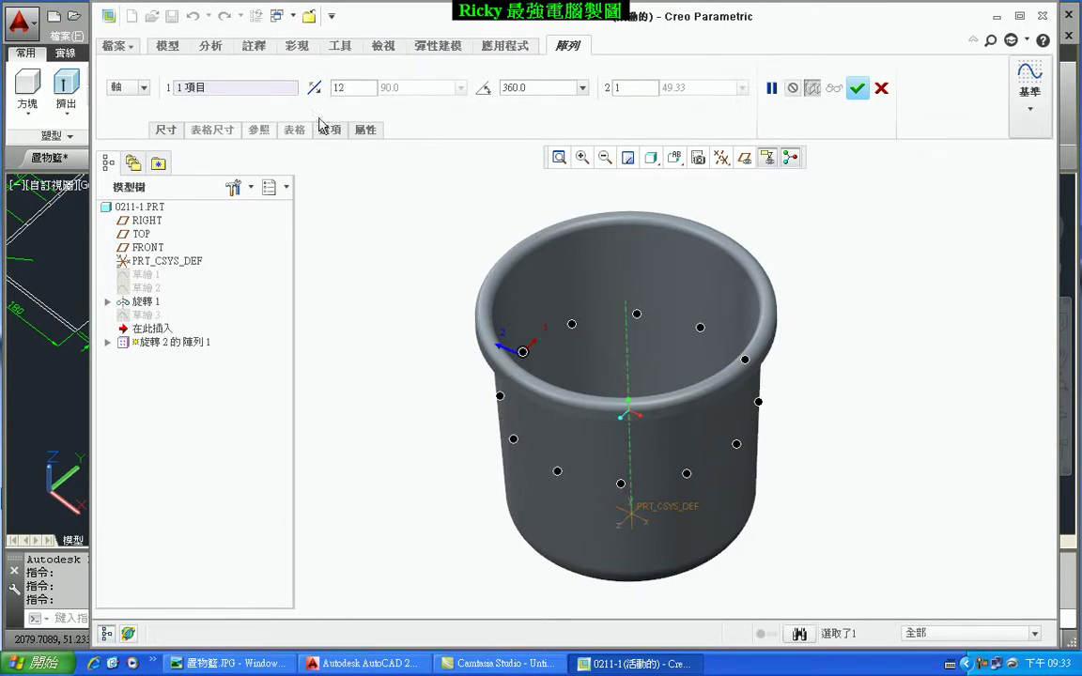
{"action": "left_click", "coordinate": [858, 89]}
{"action": "mouse_move", "coordinate": [807, 410]}
{"action": "middle_mouse_down"}
{"action": "mouse_move", "coordinate": [854, 360]}
{"action": "mouse_move", "coordinate": [903, 393]}
{"action": "mouse_move", "coordinate": [799, 437]}
{"action": "mouse_move", "coordinate": [819, 432]}
{"action": "middle_mouse_up"}
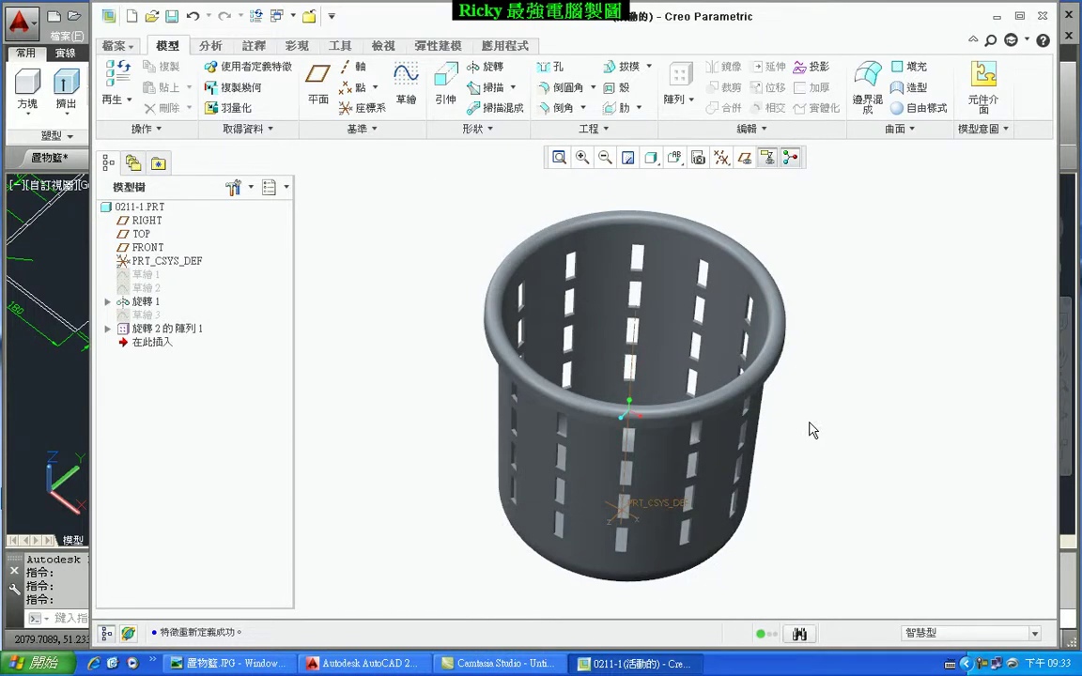
{"action": "left_click", "coordinate": [51, 366]}
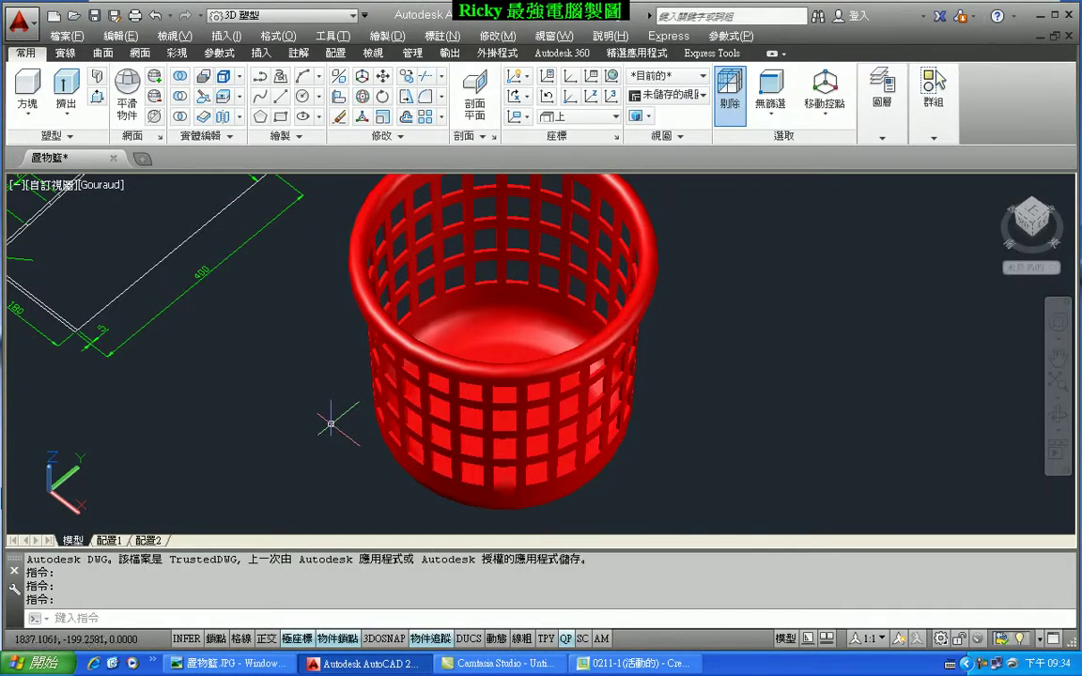
{"action": "scroll", "coordinate": [450, 366], "scroll_direction": "down", "scroll_amount": 3}
{"action": "middle_click_drag", "start_coordinate": [450, 366], "coordinate": [498, 361]}
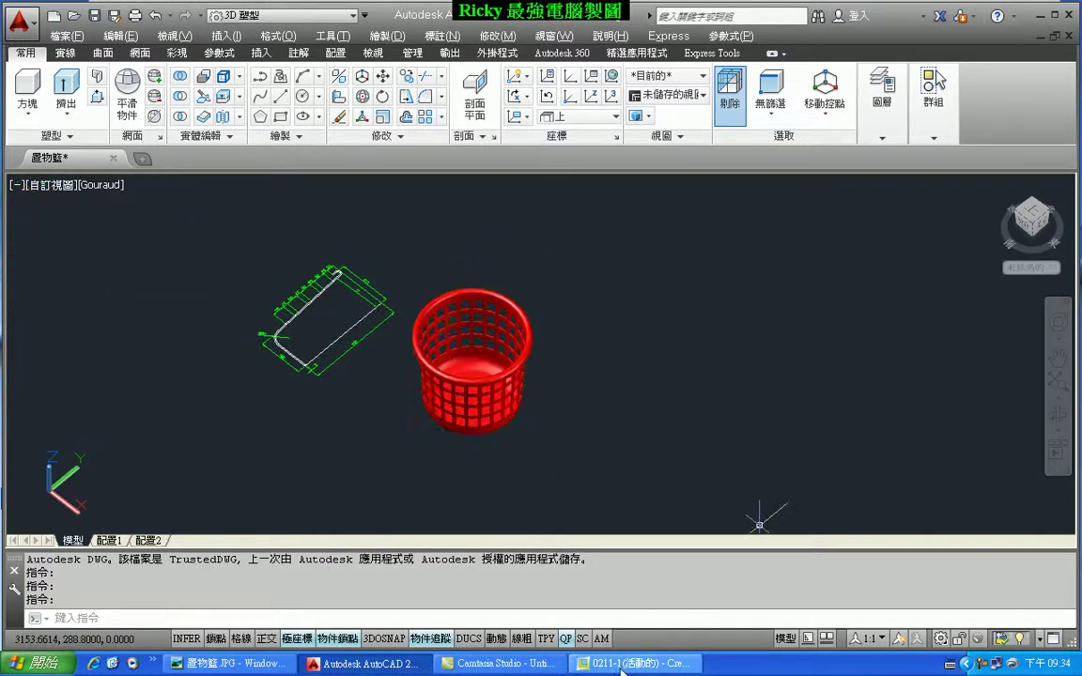
{"action": "left_click", "coordinate": [631, 662]}
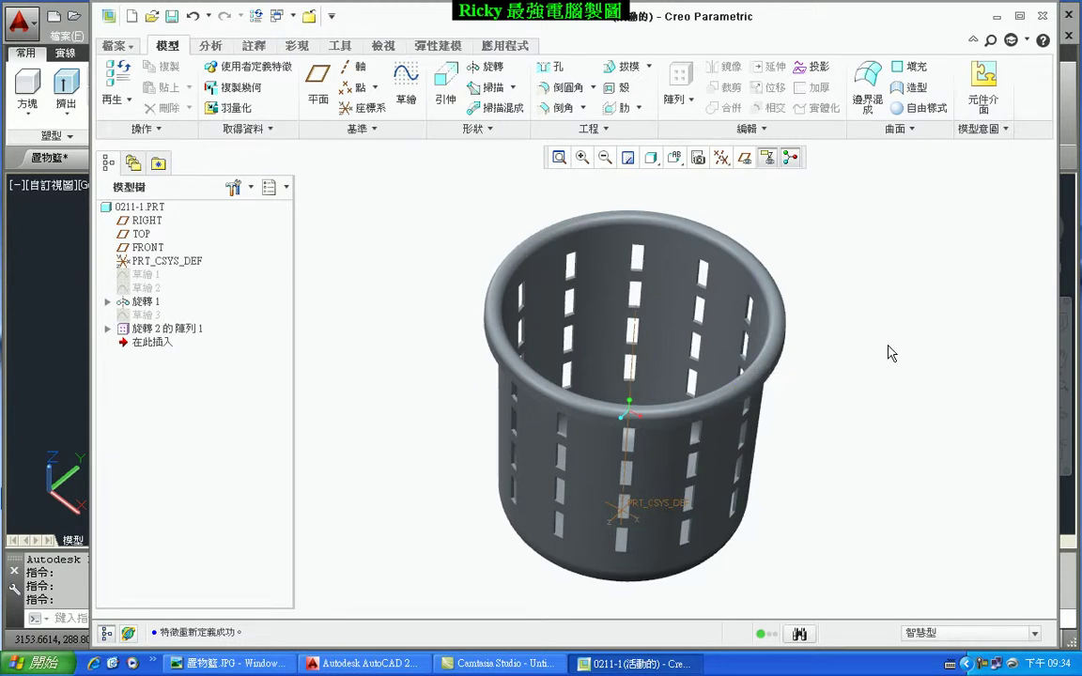
{"action": "key", "text": "alt+Tab"}
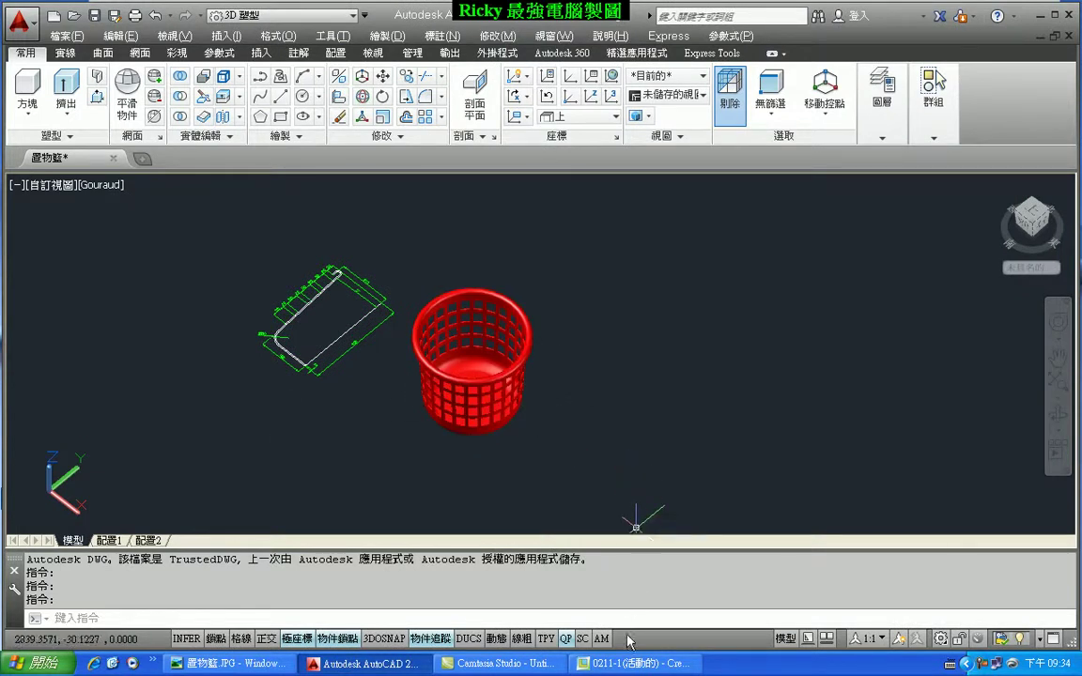
{"action": "left_click", "coordinate": [627, 663]}
{"action": "mouse_move", "coordinate": [438, 367]}
{"action": "middle_mouse_down"}
{"action": "mouse_move", "coordinate": [430, 457]}
{"action": "mouse_move", "coordinate": [401, 425]}
{"action": "mouse_move", "coordinate": [411, 431]}
{"action": "middle_mouse_up"}
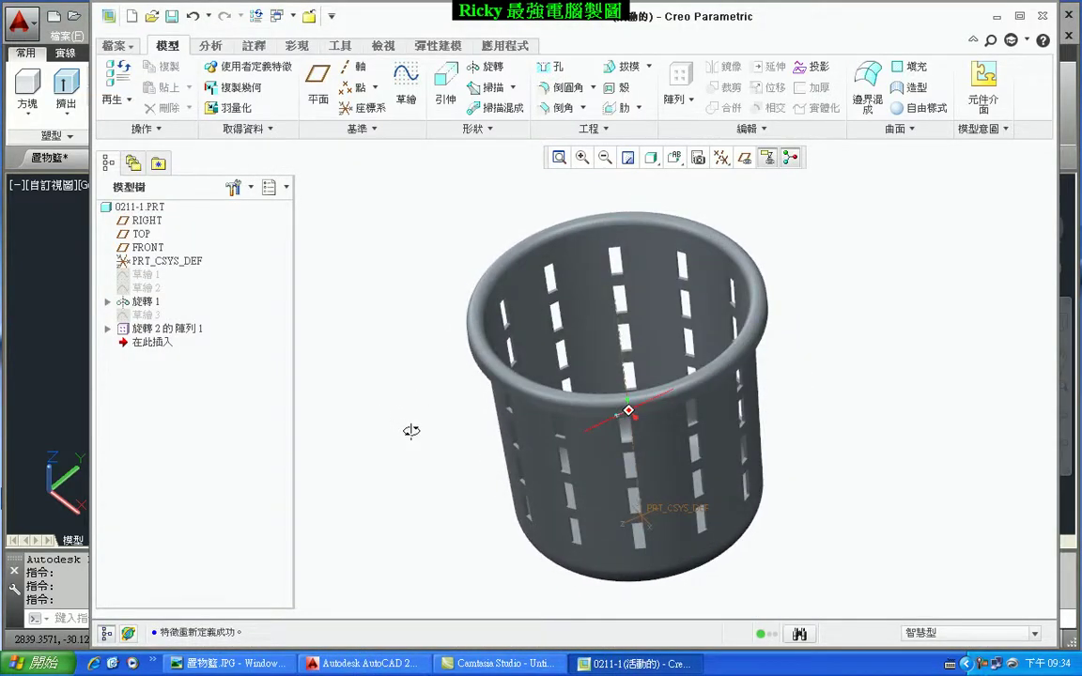
{"action": "left_click", "coordinate": [59, 376]}
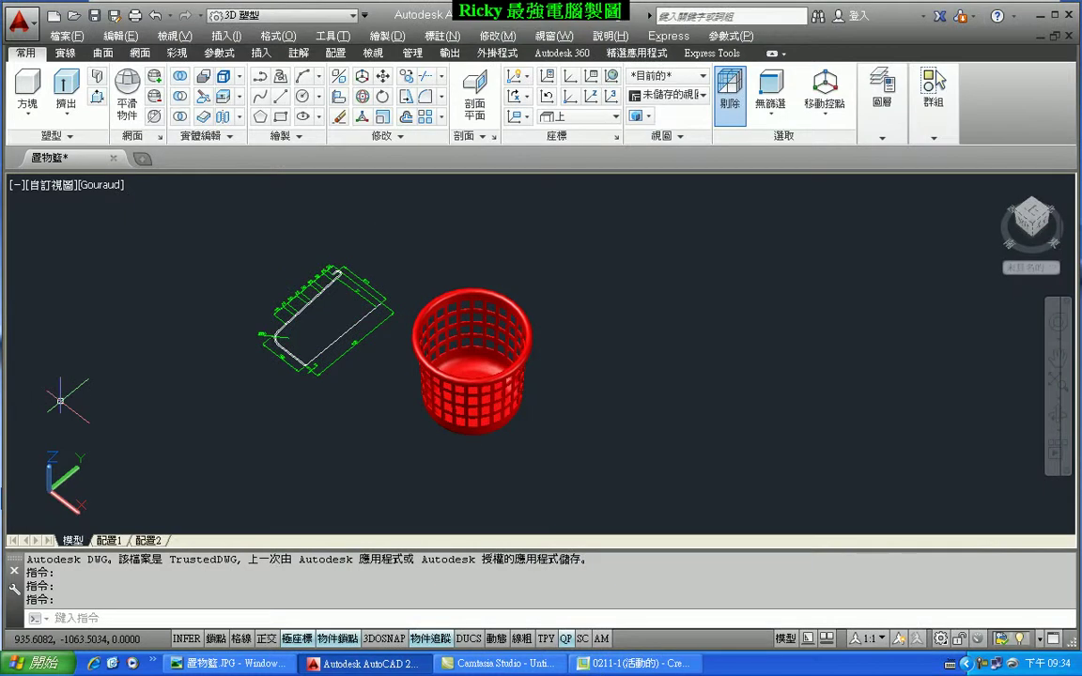
{"action": "scroll", "coordinate": [495, 295], "scroll_direction": "up", "scroll_amount": 2}
{"action": "scroll", "coordinate": [563, 329], "scroll_direction": "up", "scroll_amount": 2}
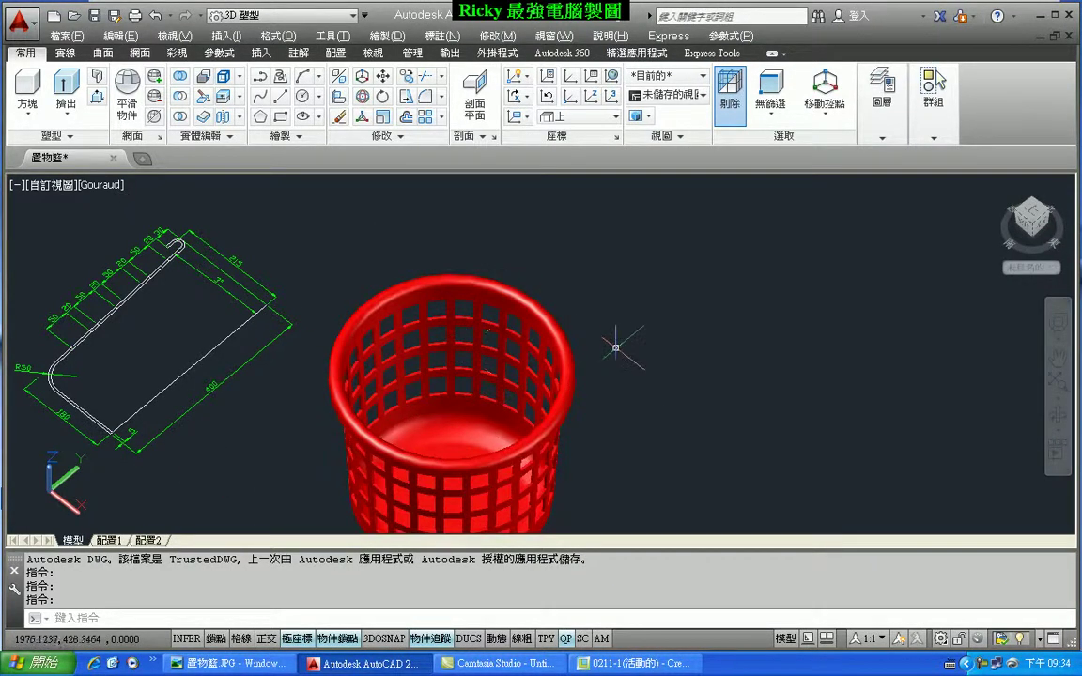
{"action": "middle_click_drag", "start_coordinate": [620, 343], "coordinate": [617, 259]}
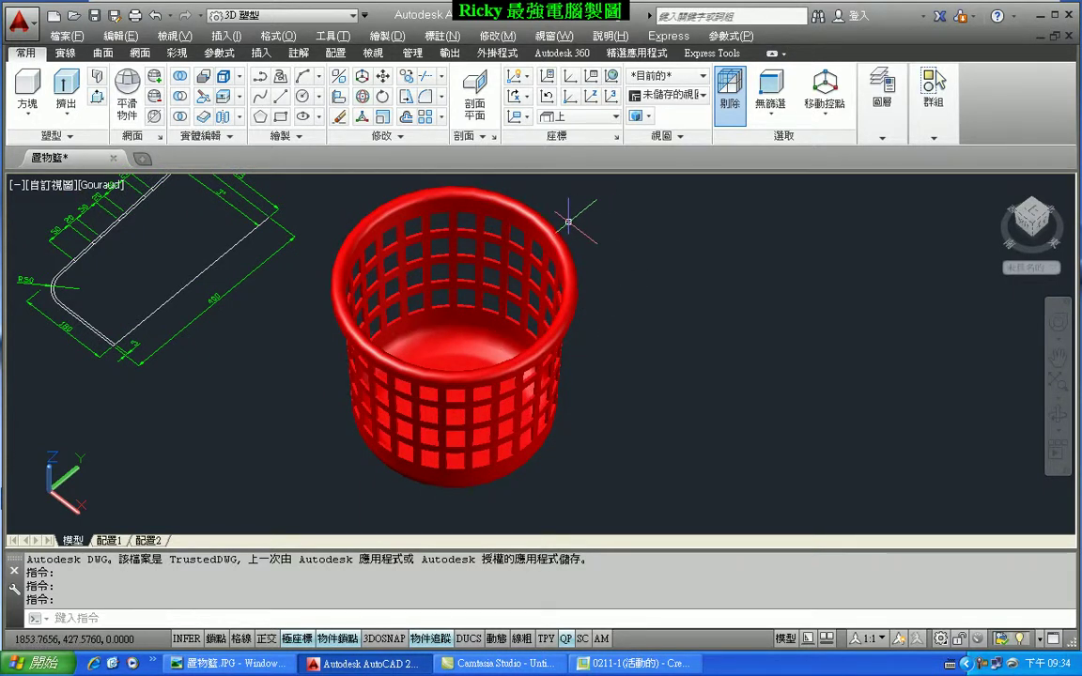
{"action": "left_click", "coordinate": [644, 664]}
{"action": "mouse_move", "coordinate": [410, 379]}
{"action": "middle_mouse_down"}
{"action": "mouse_move", "coordinate": [459, 324]}
{"action": "mouse_move", "coordinate": [396, 398]}
{"action": "mouse_move", "coordinate": [425, 379]}
{"action": "mouse_move", "coordinate": [374, 345]}
{"action": "mouse_move", "coordinate": [352, 362]}
{"action": "mouse_move", "coordinate": [369, 379]}
{"action": "middle_mouse_up"}
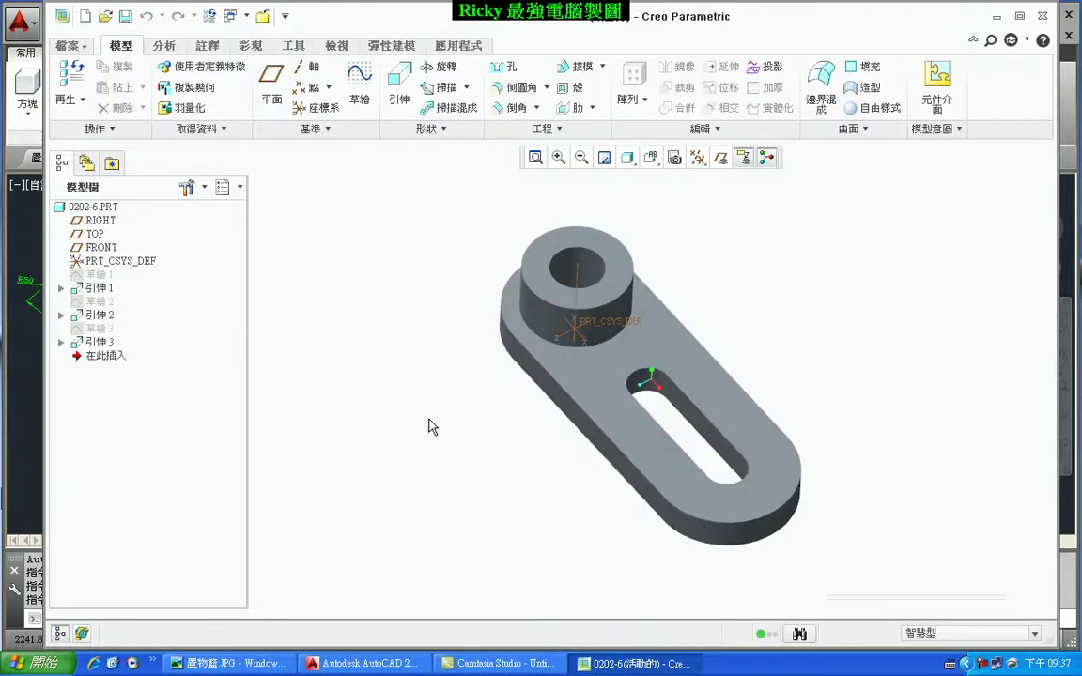
Create a new drawing DRW0001 for 0202-6.PRT on the a-4 template
{"action": "mouse_move", "coordinate": [505, 481]}
{"action": "middle_mouse_down"}
{"action": "mouse_move", "coordinate": [586, 402]}
{"action": "mouse_move", "coordinate": [536, 415]}
{"action": "mouse_move", "coordinate": [582, 490]}
{"action": "mouse_move", "coordinate": [599, 435]}
{"action": "mouse_move", "coordinate": [550, 467]}
{"action": "mouse_move", "coordinate": [572, 471]}
{"action": "mouse_move", "coordinate": [553, 483]}
{"action": "mouse_move", "coordinate": [556, 461]}
{"action": "mouse_move", "coordinate": [559, 470]}
{"action": "middle_mouse_up"}
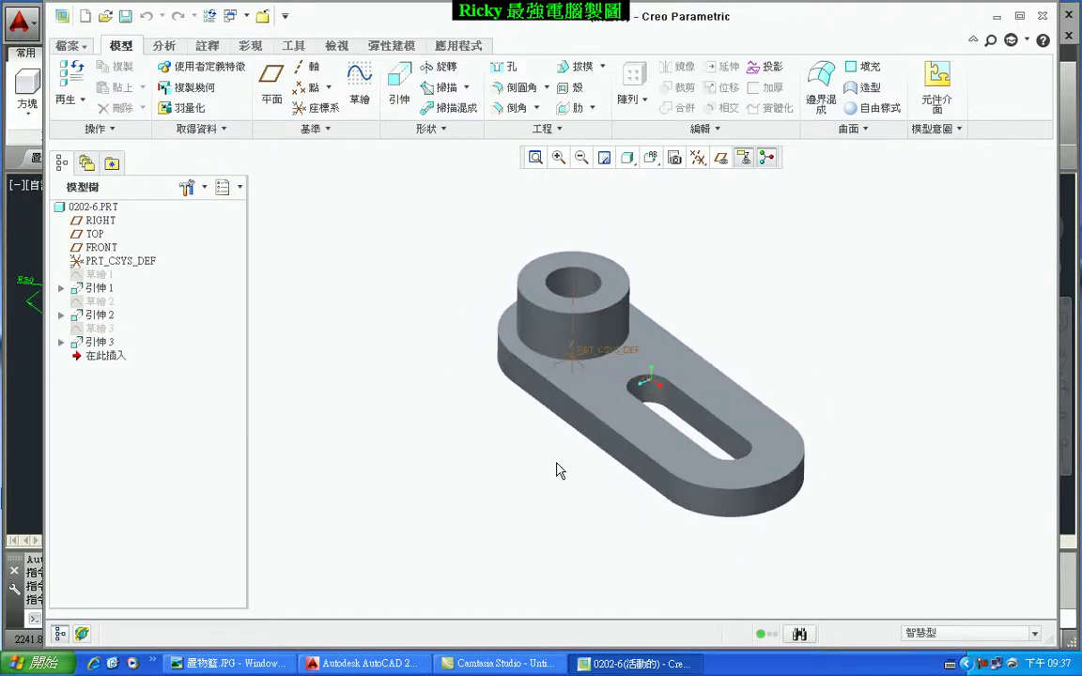
{"action": "scroll", "coordinate": [751, 261], "scroll_direction": "up", "scroll_amount": 2}
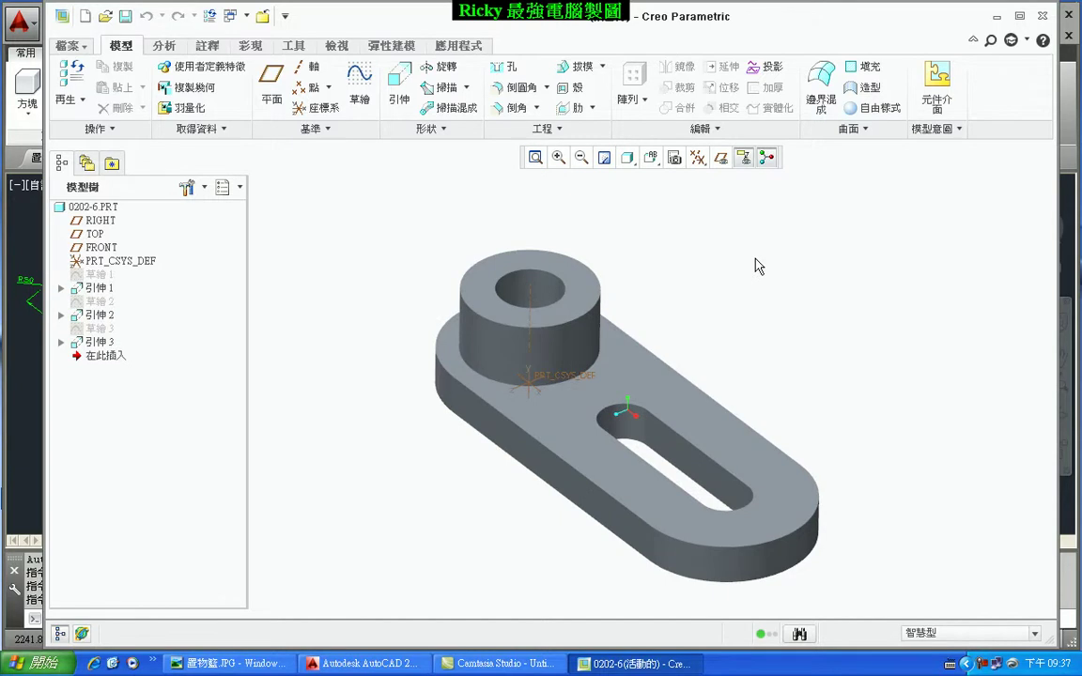
{"action": "left_click", "coordinate": [85, 16]}
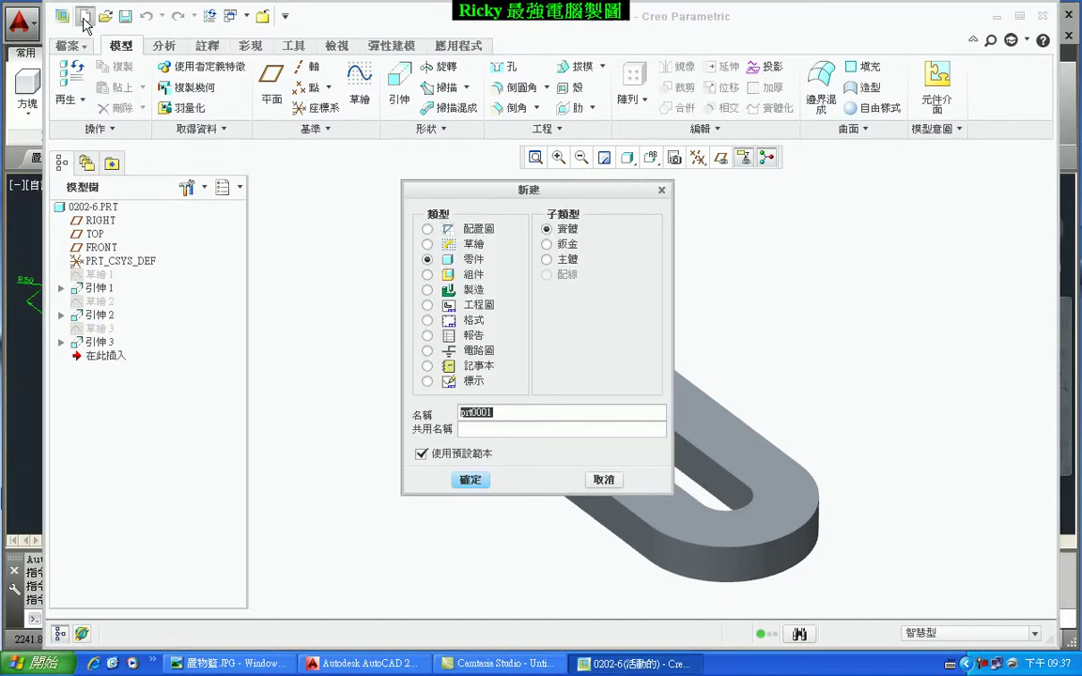
{"action": "left_click", "coordinate": [428, 304]}
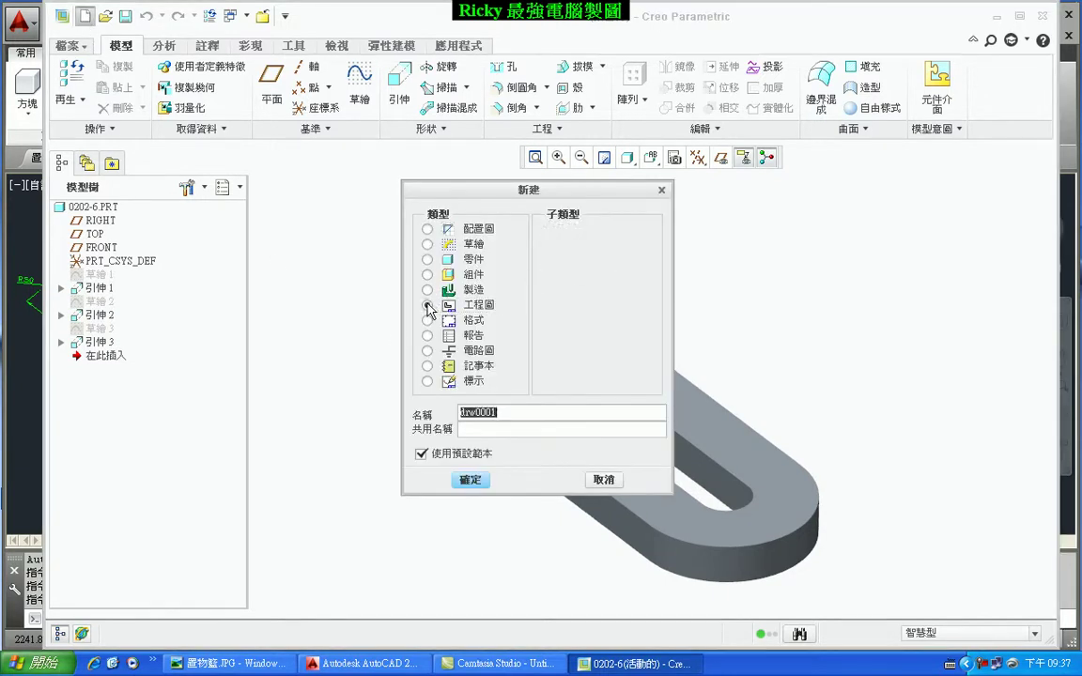
{"action": "left_click", "coordinate": [469, 482]}
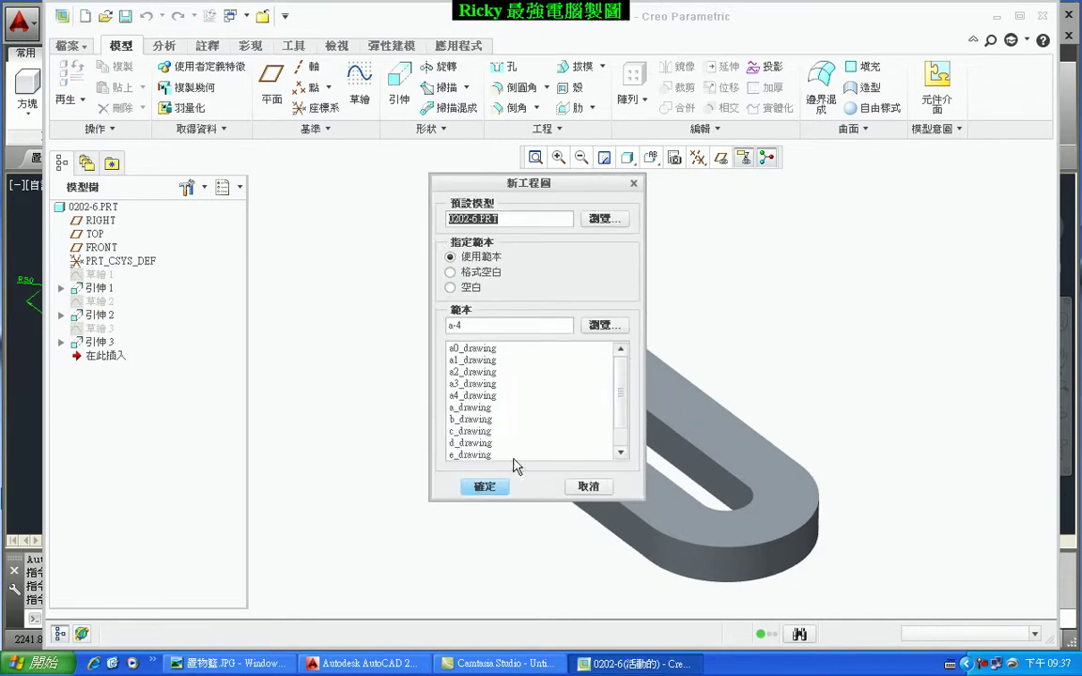
{"action": "left_click", "coordinate": [495, 491]}
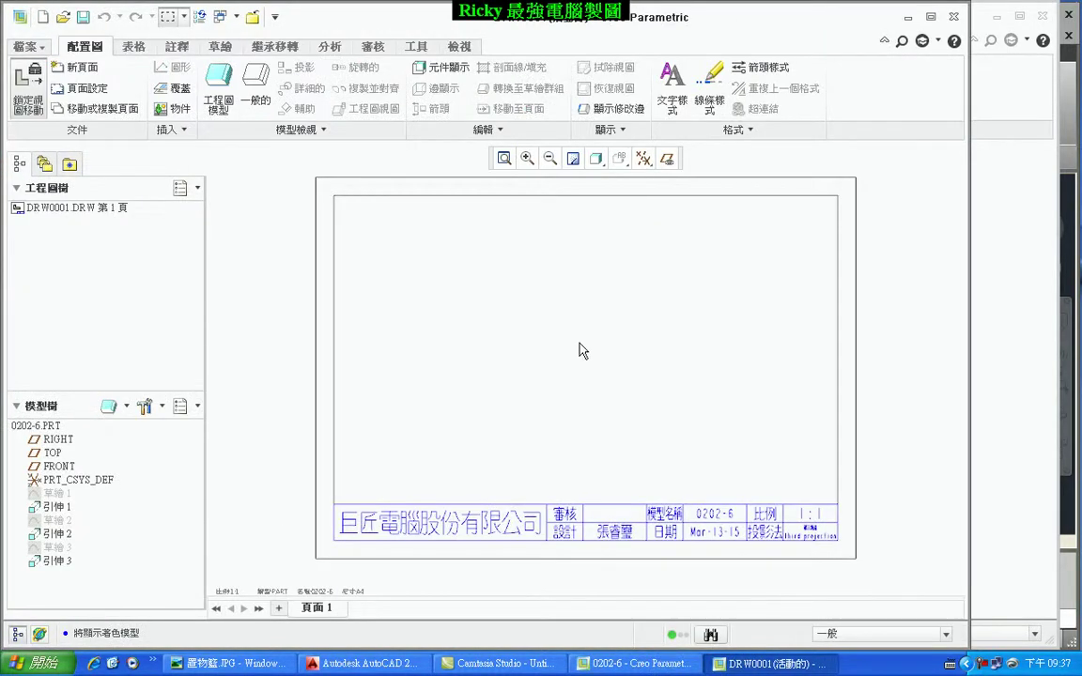
Place a general view of the lever on the sheet, oriented to TOP
{"action": "left_click", "coordinate": [256, 89]}
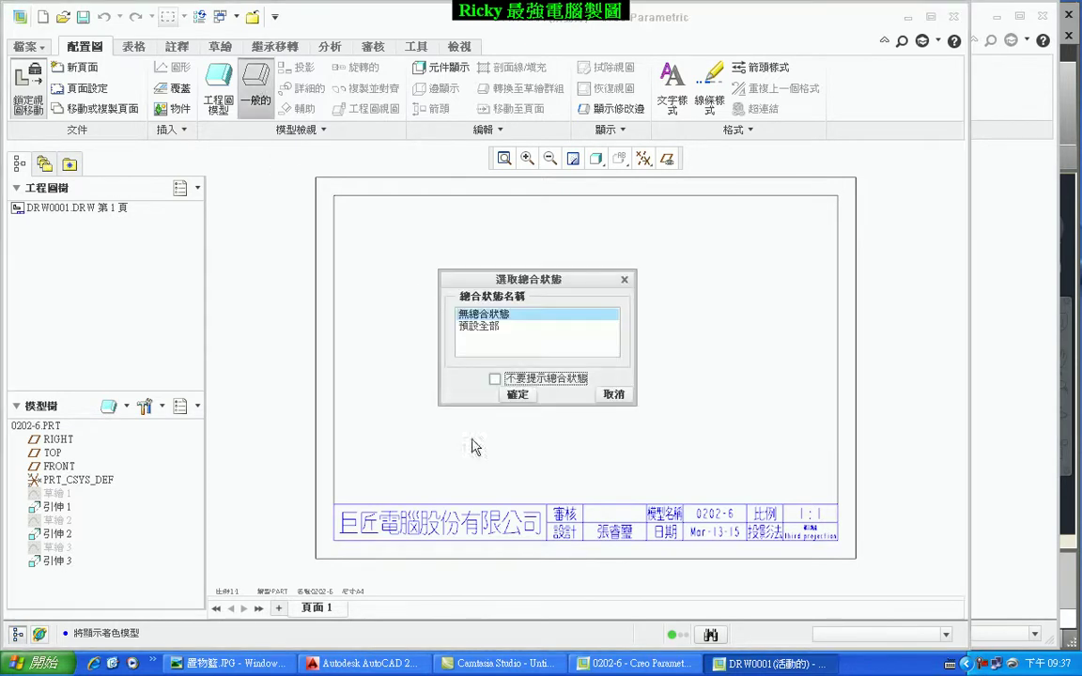
{"action": "left_click", "coordinate": [518, 395]}
{"action": "left_click", "coordinate": [478, 330]}
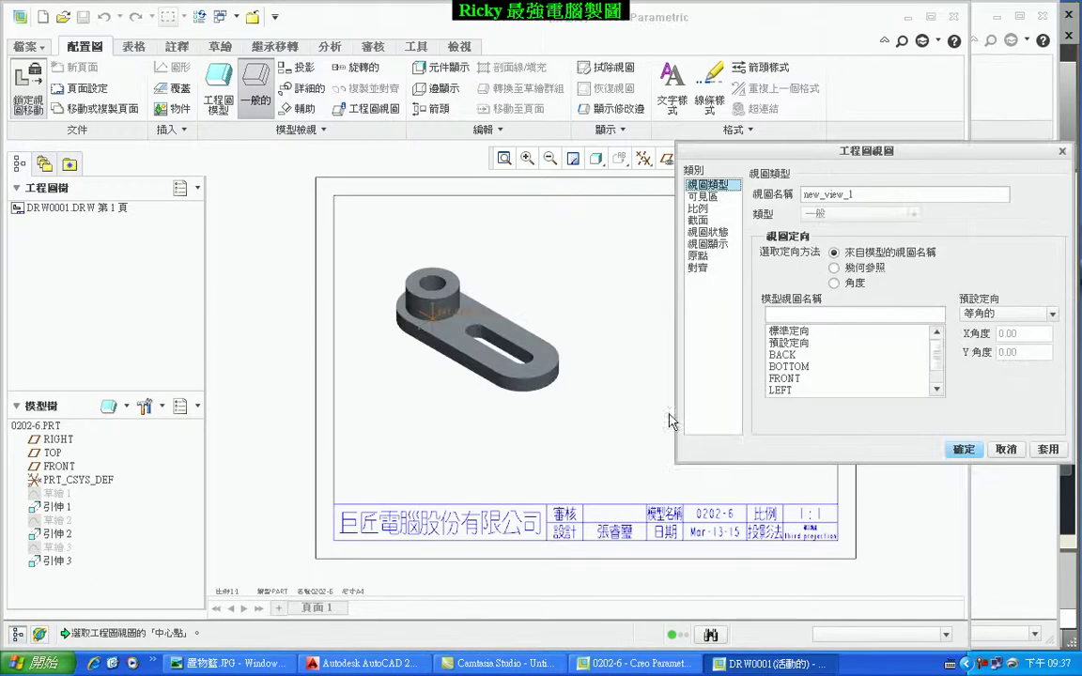
{"action": "left_click_drag", "start_coordinate": [942, 355], "coordinate": [843, 397]}
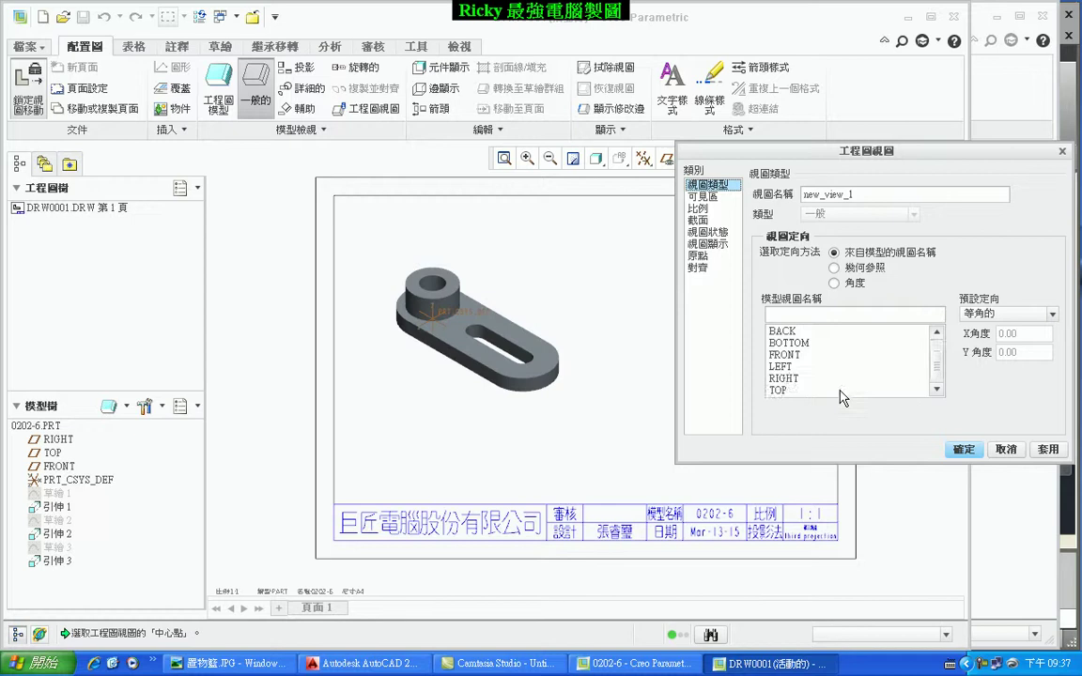
{"action": "left_click", "coordinate": [779, 390]}
{"action": "left_click", "coordinate": [1051, 451]}
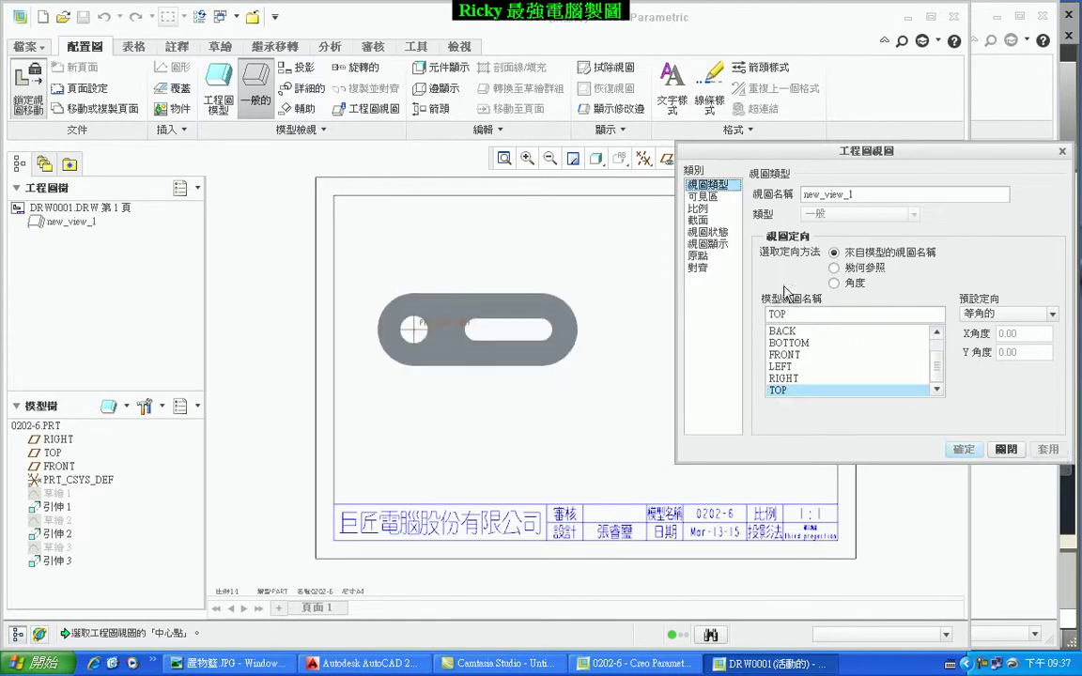
Set the top view's display style to hidden line (隱藏)
{"action": "left_click", "coordinate": [710, 244]}
{"action": "left_click", "coordinate": [859, 212]}
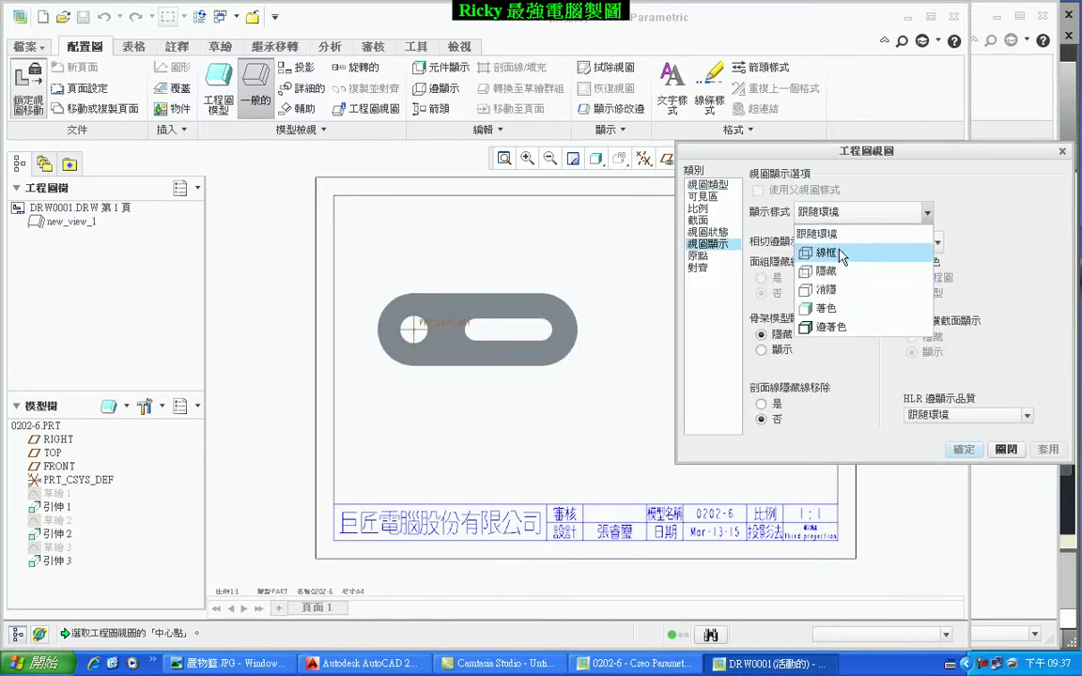
{"action": "left_click", "coordinate": [826, 270]}
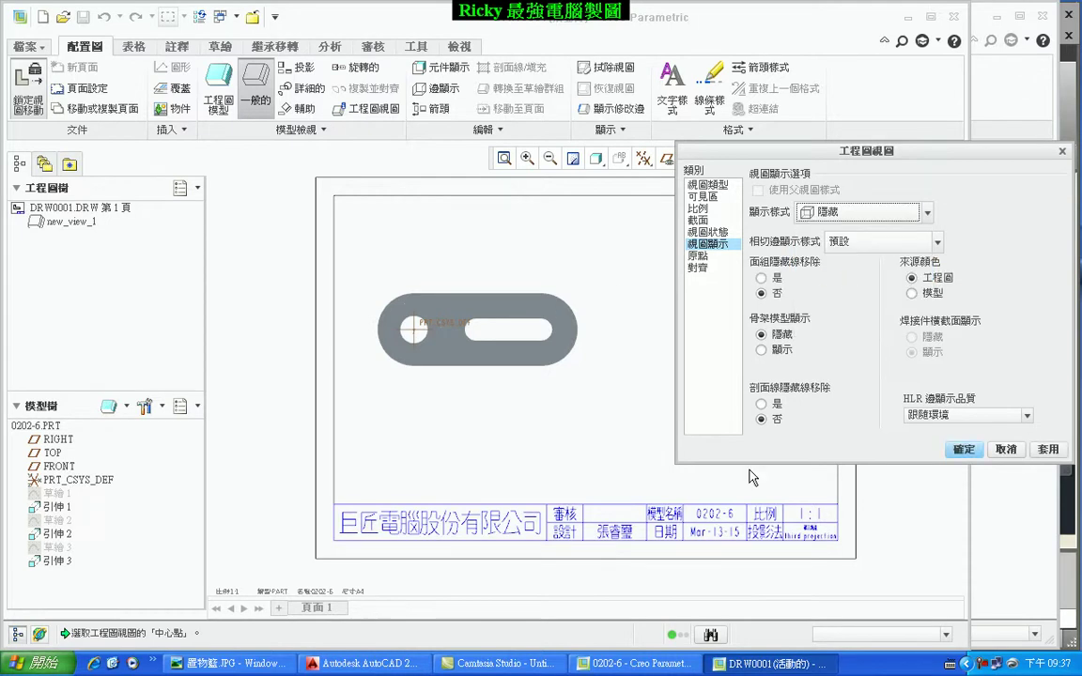
{"action": "left_click", "coordinate": [1047, 451]}
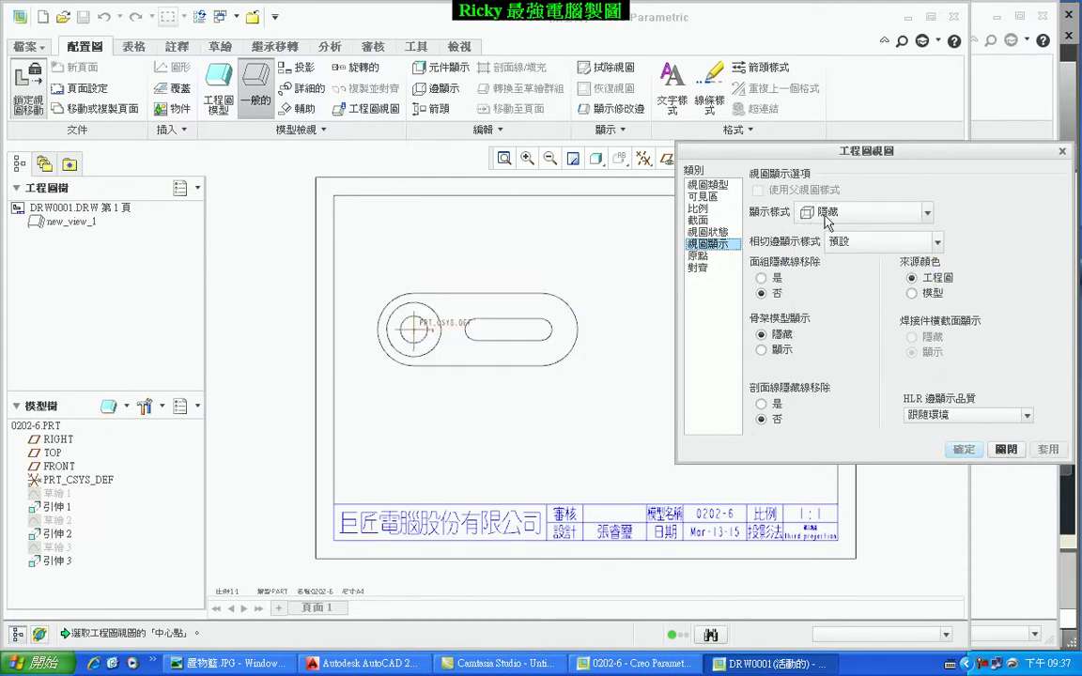
{"action": "left_click", "coordinate": [1006, 450]}
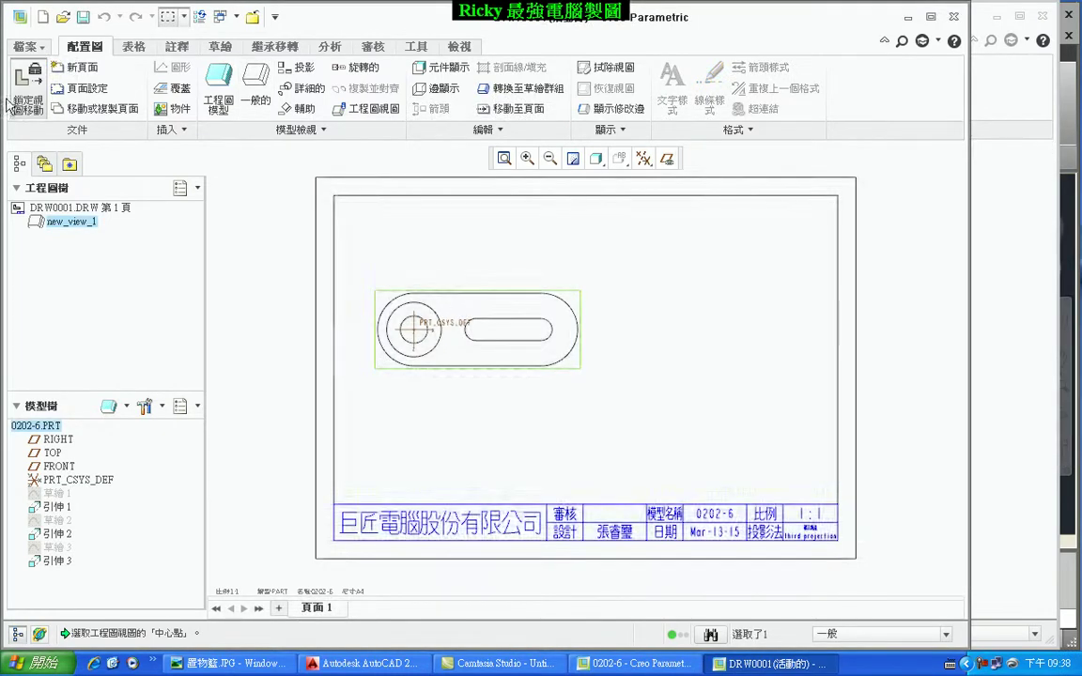
Move the top view up and insert a projection view below it
{"action": "left_click_drag", "start_coordinate": [478, 292], "coordinate": [487, 263]}
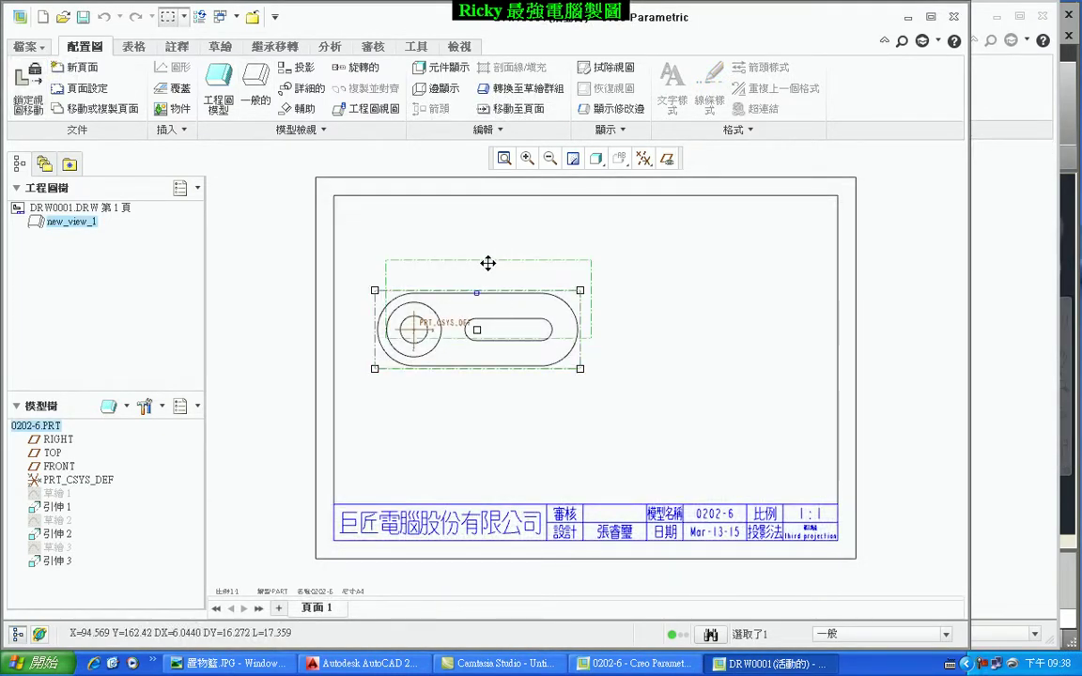
{"action": "right_click", "coordinate": [509, 319]}
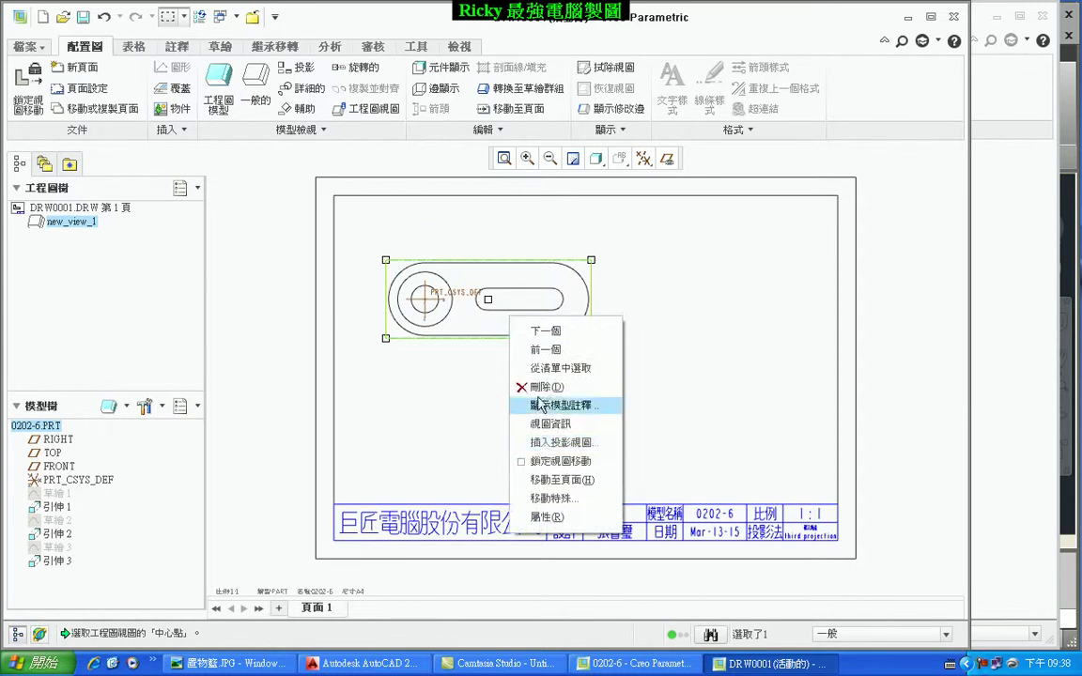
{"action": "left_click", "coordinate": [561, 441]}
{"action": "left_click", "coordinate": [532, 441]}
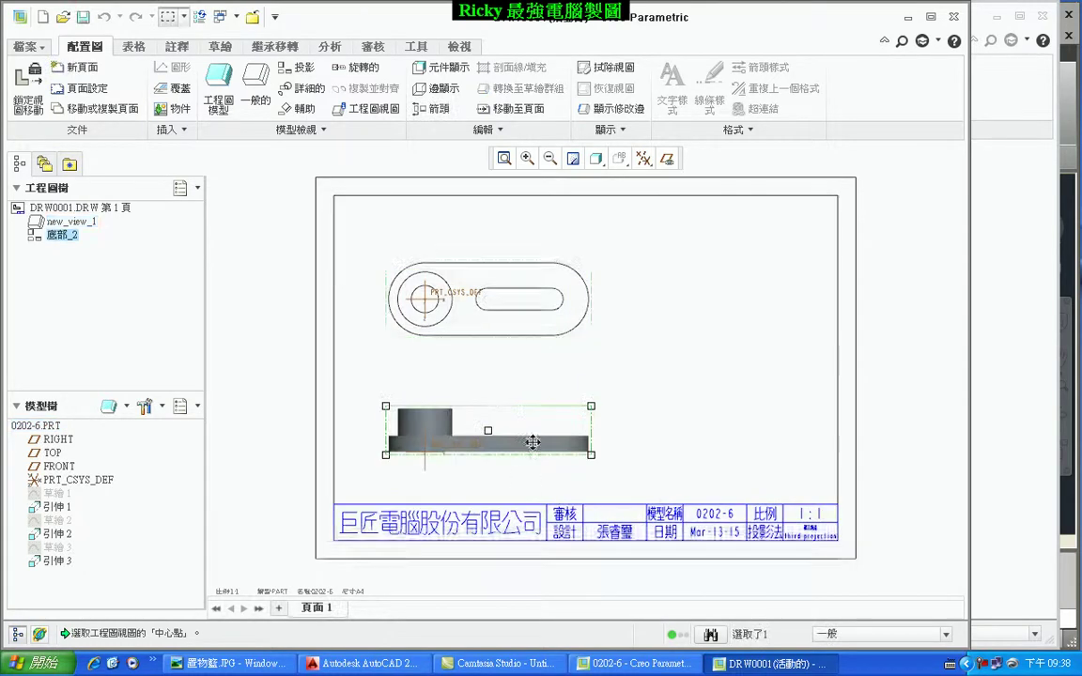
Set the new front view's display style to hidden line
{"action": "double_click", "coordinate": [532, 441]}
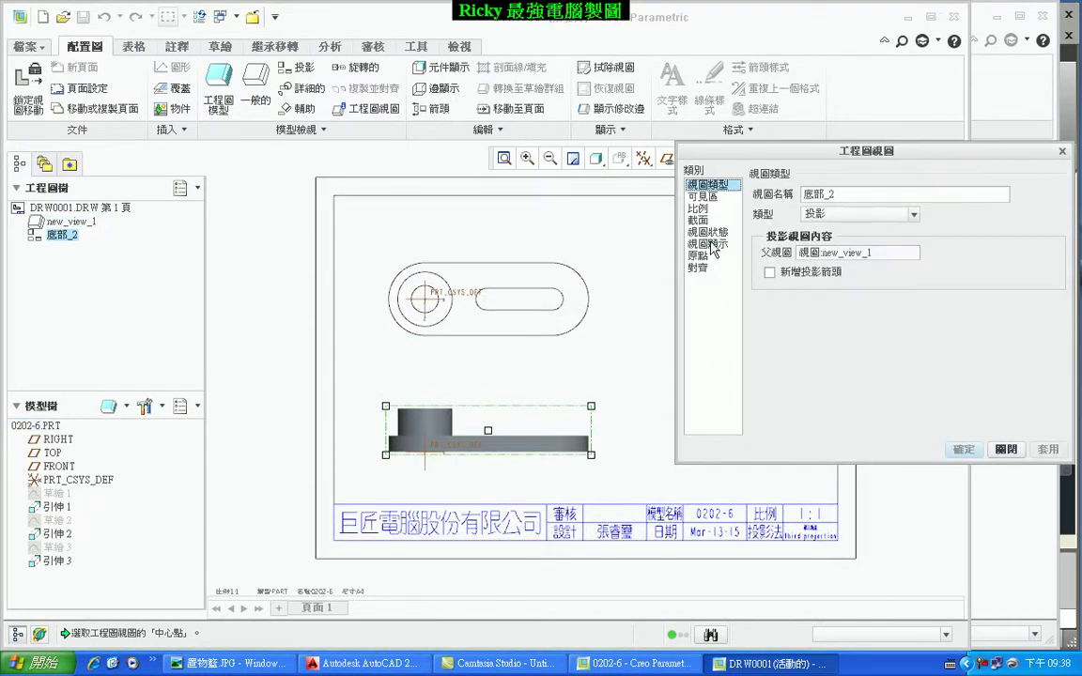
{"action": "left_click", "coordinate": [710, 244]}
{"action": "left_click", "coordinate": [827, 214]}
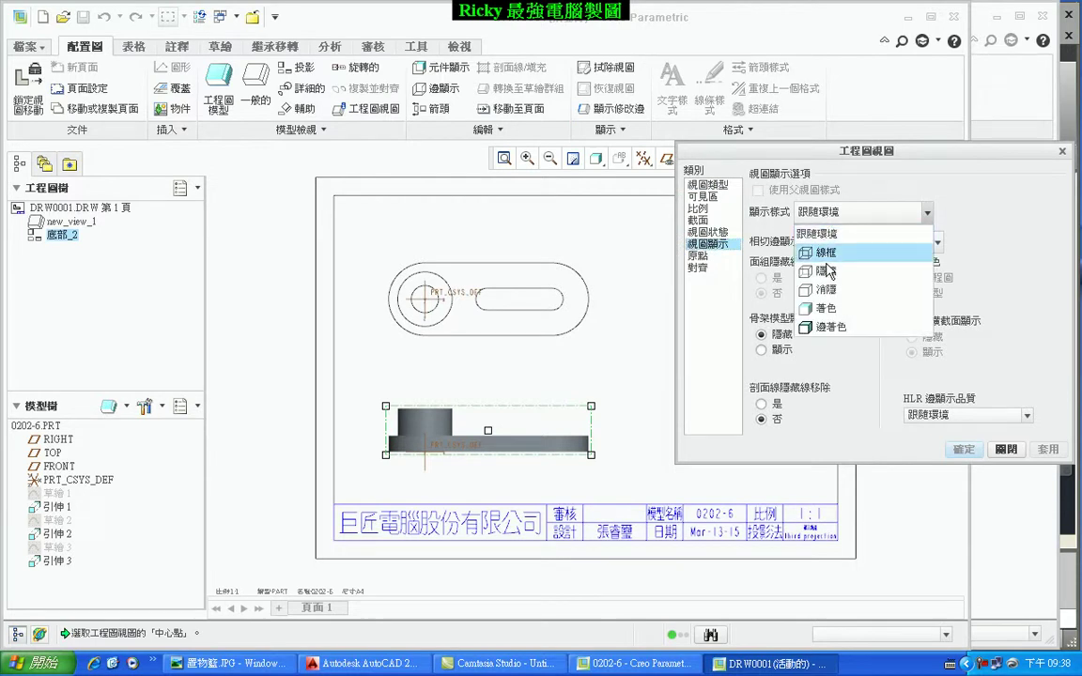
{"action": "left_click", "coordinate": [826, 271]}
{"action": "left_click", "coordinate": [962, 449]}
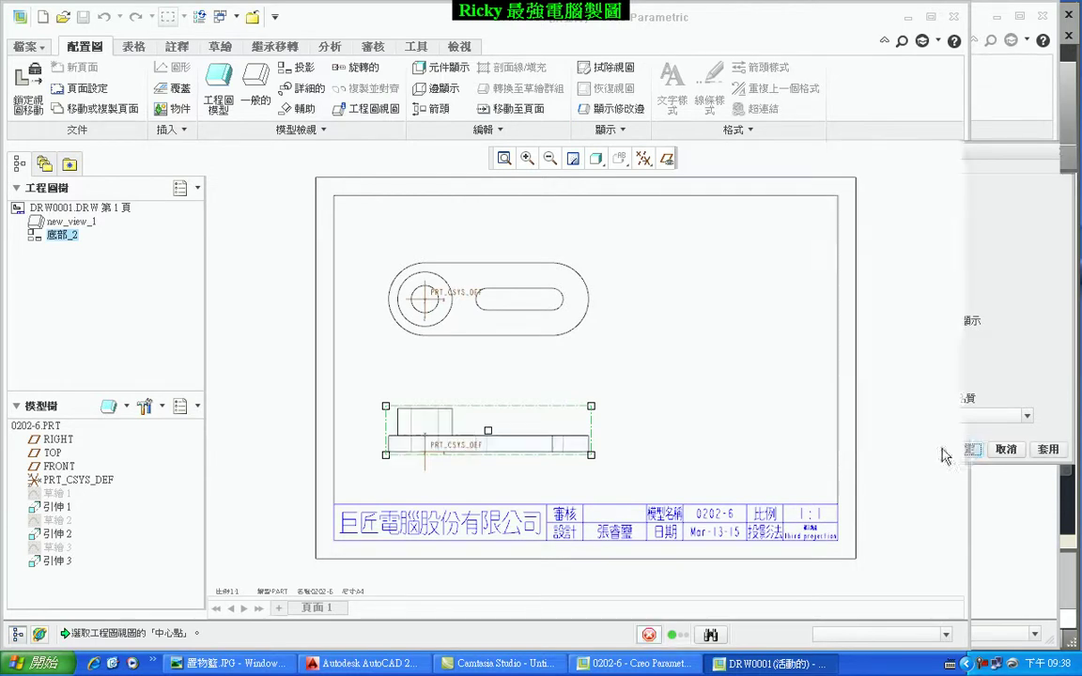
Add a default isometric general view at the sheet's upper right
{"action": "middle_click_drag", "start_coordinate": [693, 364], "coordinate": [621, 362]}
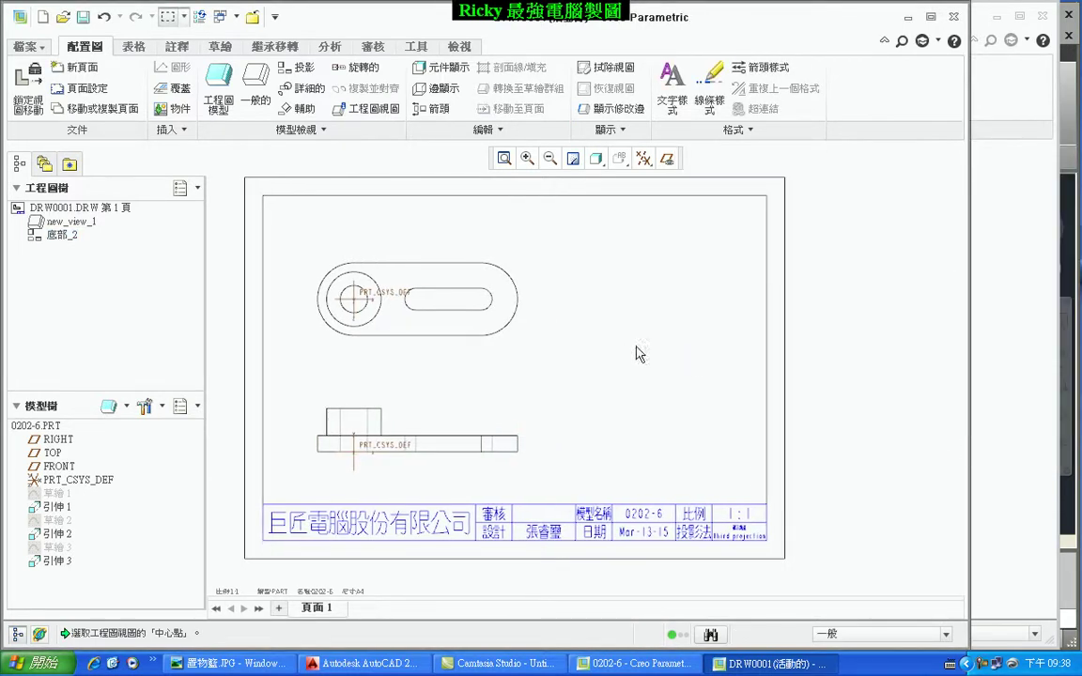
{"action": "left_click", "coordinate": [256, 89]}
{"action": "left_click", "coordinate": [518, 382]}
{"action": "left_click", "coordinate": [612, 254]}
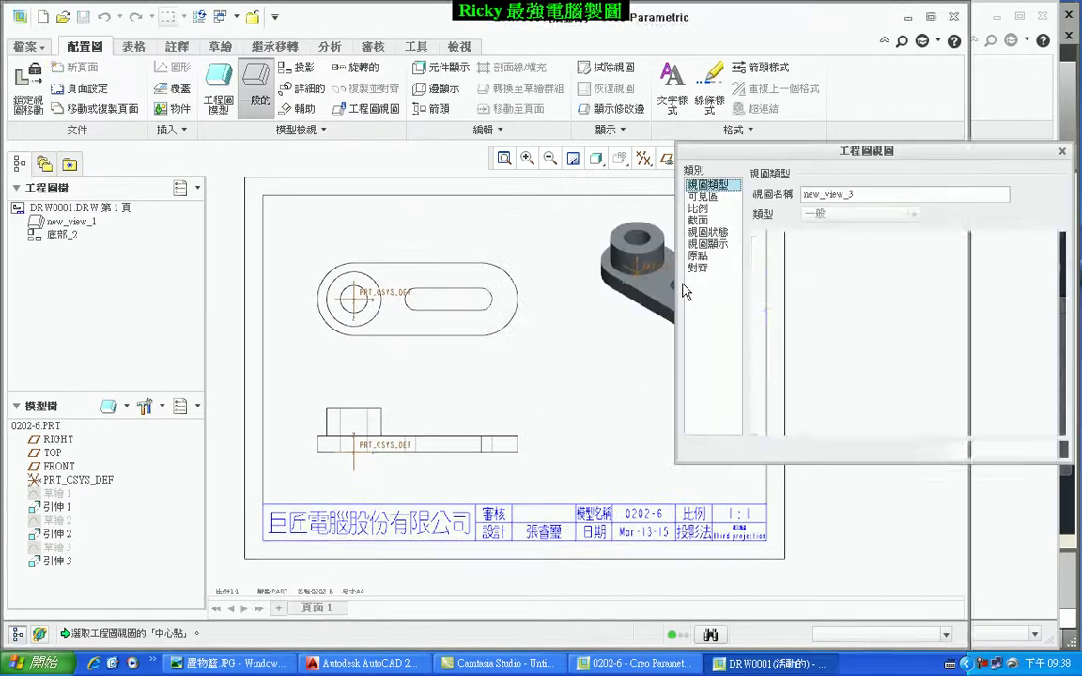
{"action": "left_click", "coordinate": [961, 450]}
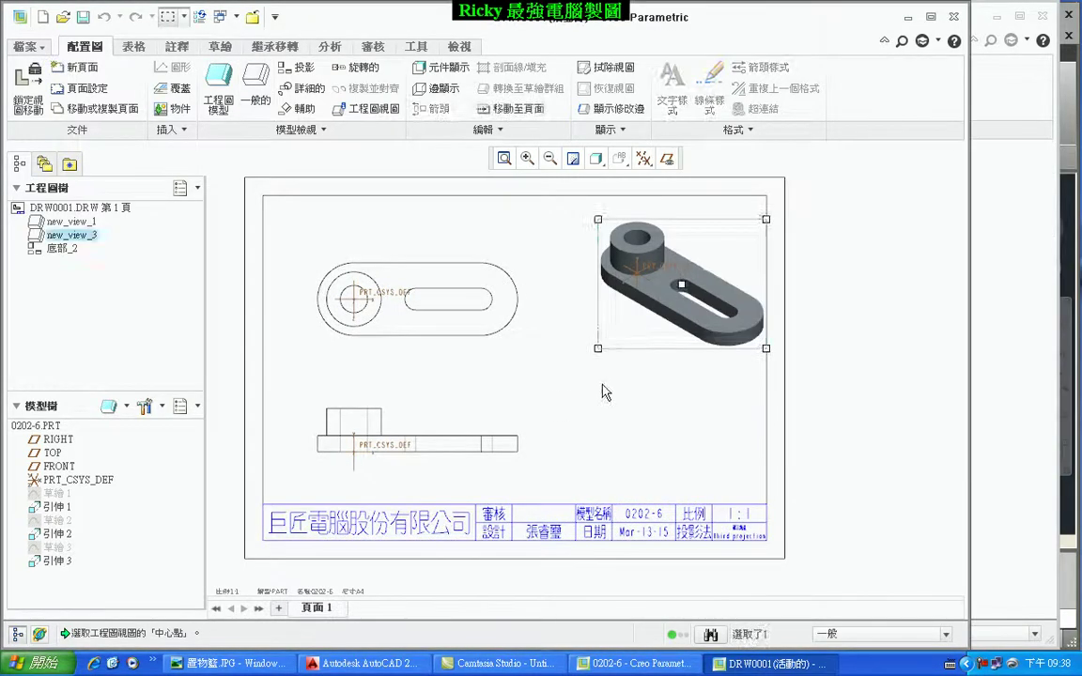
{"action": "left_click", "coordinate": [542, 345]}
Turn off the datum plane and coordinate system display
{"action": "left_click", "coordinate": [644, 160]}
{"action": "left_click", "coordinate": [644, 187]}
{"action": "left_click", "coordinate": [646, 188]}
{"action": "scroll", "coordinate": [627, 379], "scroll_direction": "up", "scroll_amount": 2}
{"action": "scroll", "coordinate": [656, 362], "scroll_direction": "down", "scroll_amount": 3}
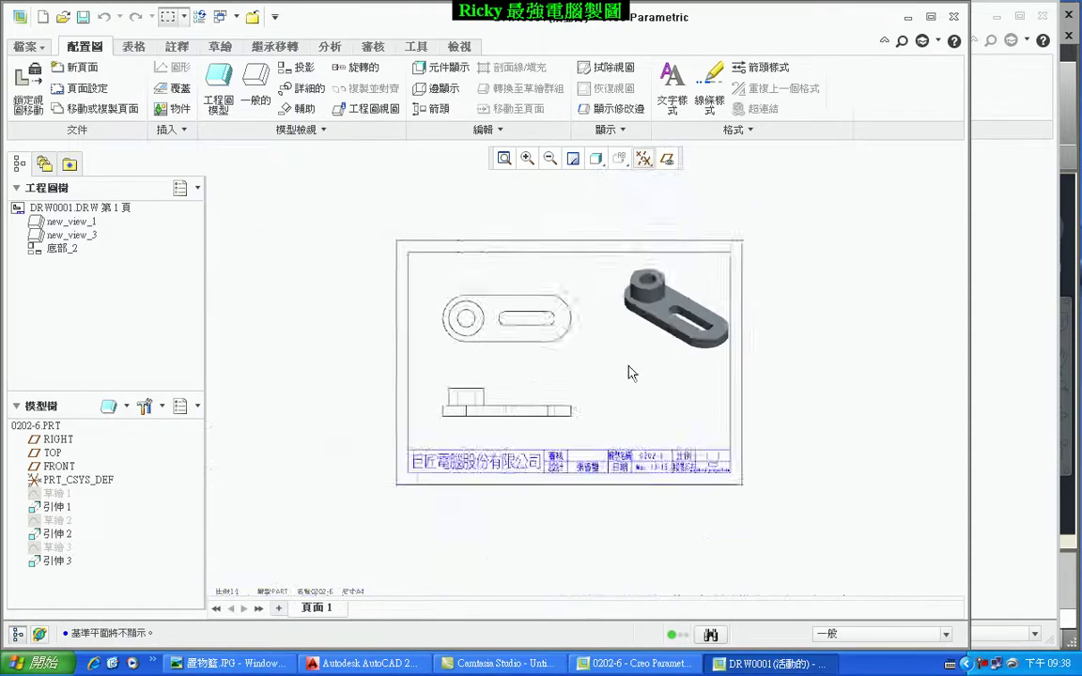
{"action": "scroll", "coordinate": [511, 369], "scroll_direction": "up", "scroll_amount": 1}
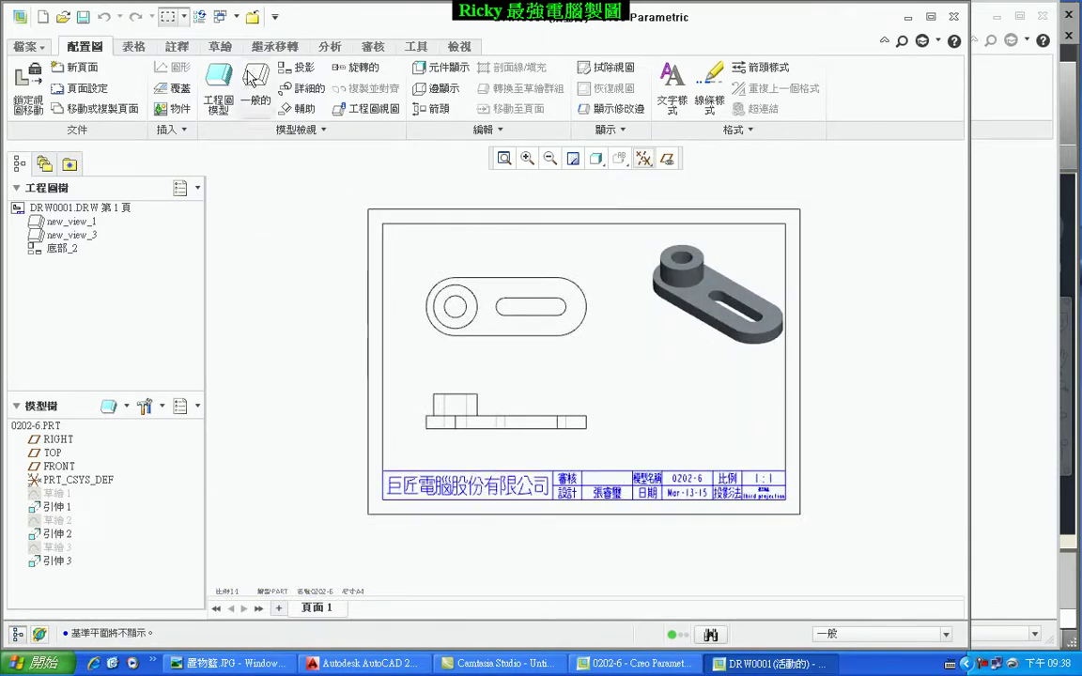
Show all stored model dimensions on the top view via Show Model Annotations
{"action": "left_click", "coordinate": [179, 46]}
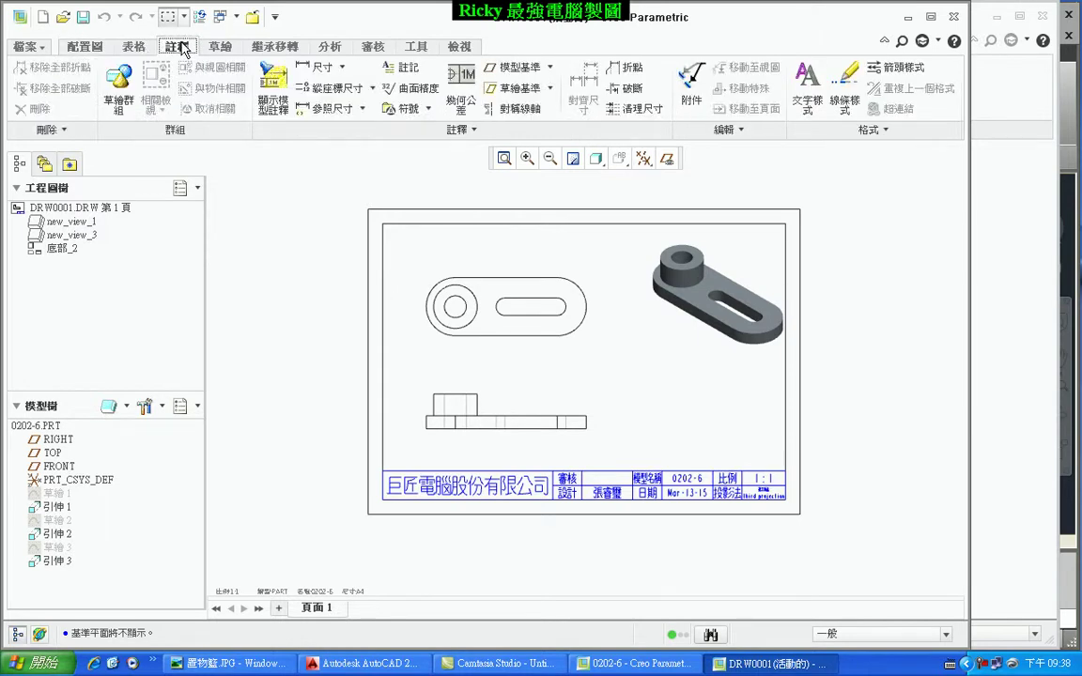
{"action": "left_click", "coordinate": [272, 111]}
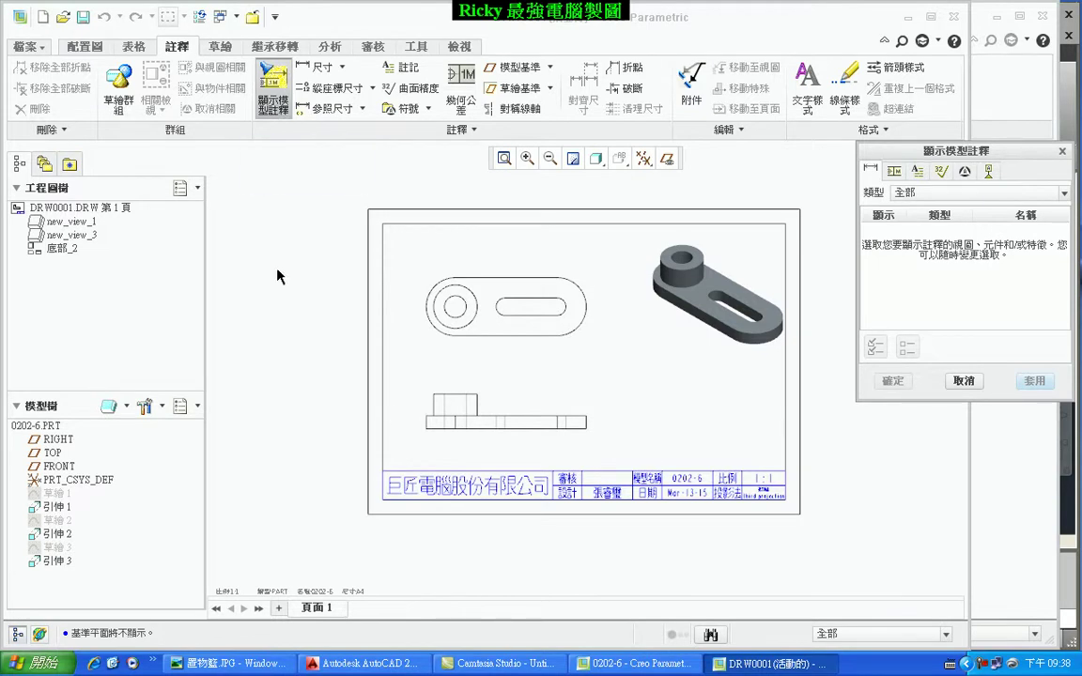
{"action": "scroll", "coordinate": [636, 344], "scroll_direction": "up", "scroll_amount": 1}
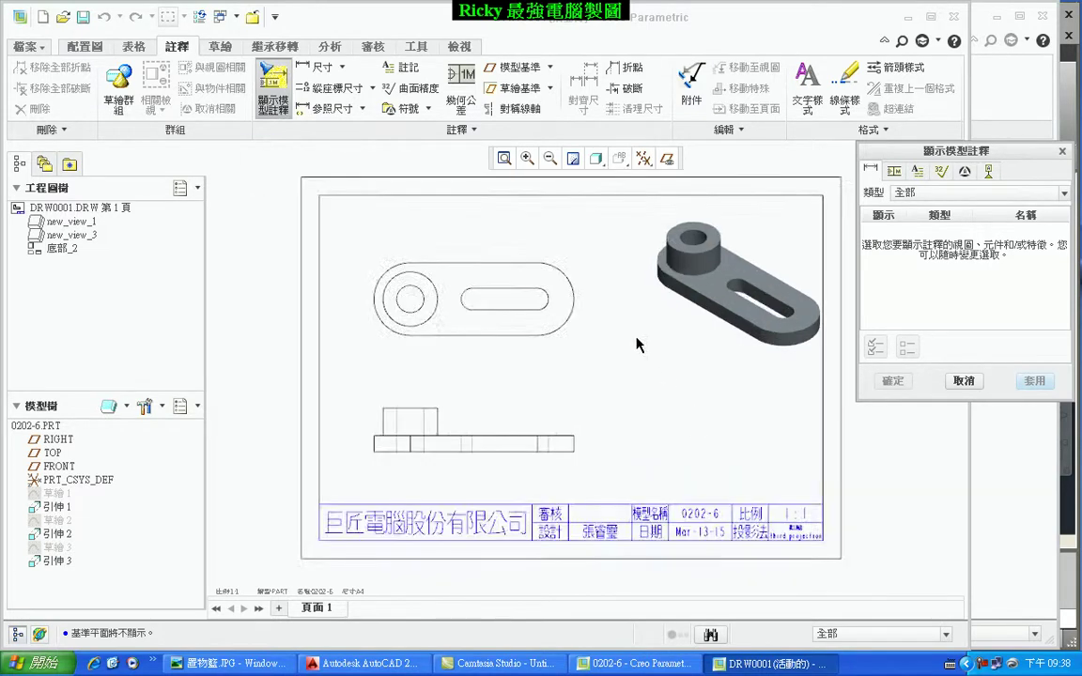
{"action": "left_click", "coordinate": [578, 341]}
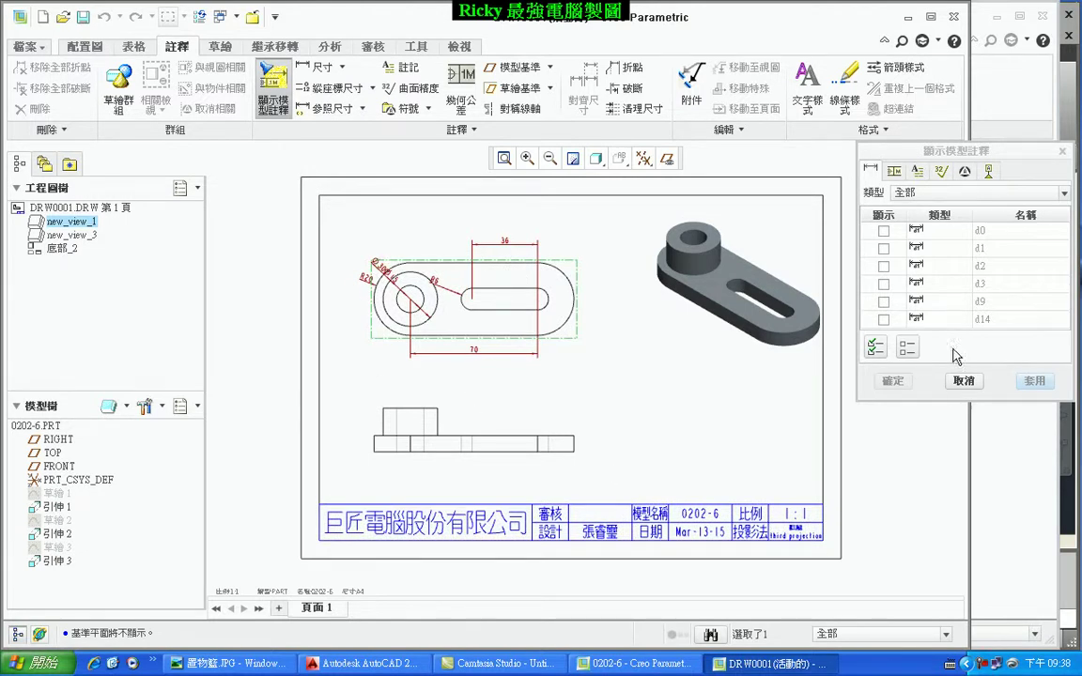
{"action": "left_click", "coordinate": [875, 348]}
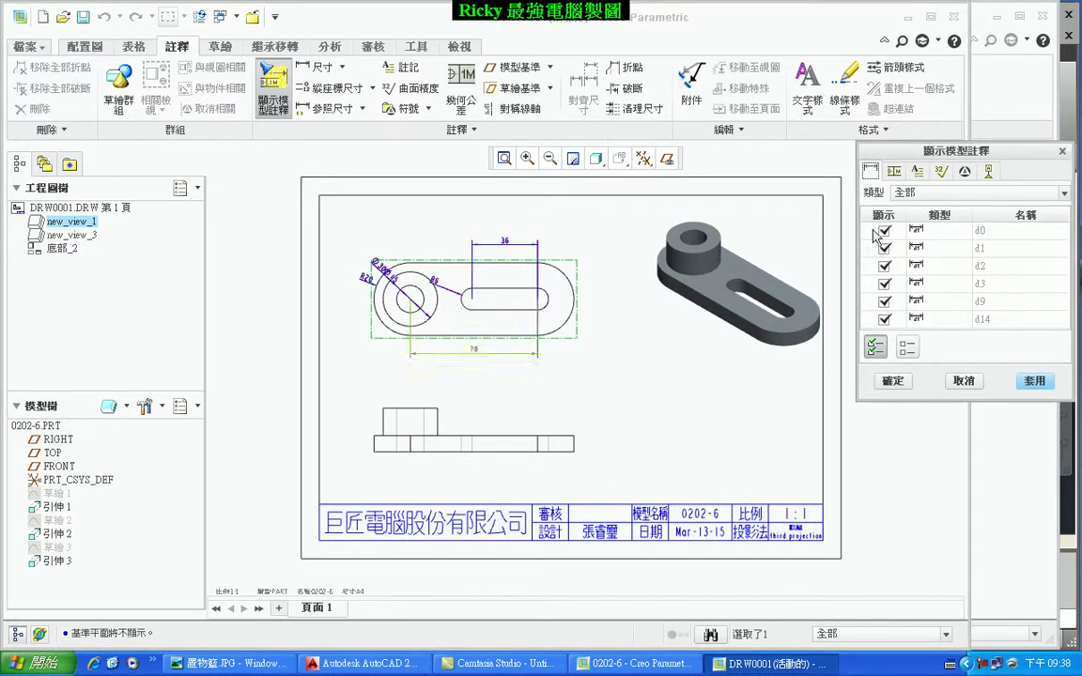
{"action": "left_click", "coordinate": [1019, 386]}
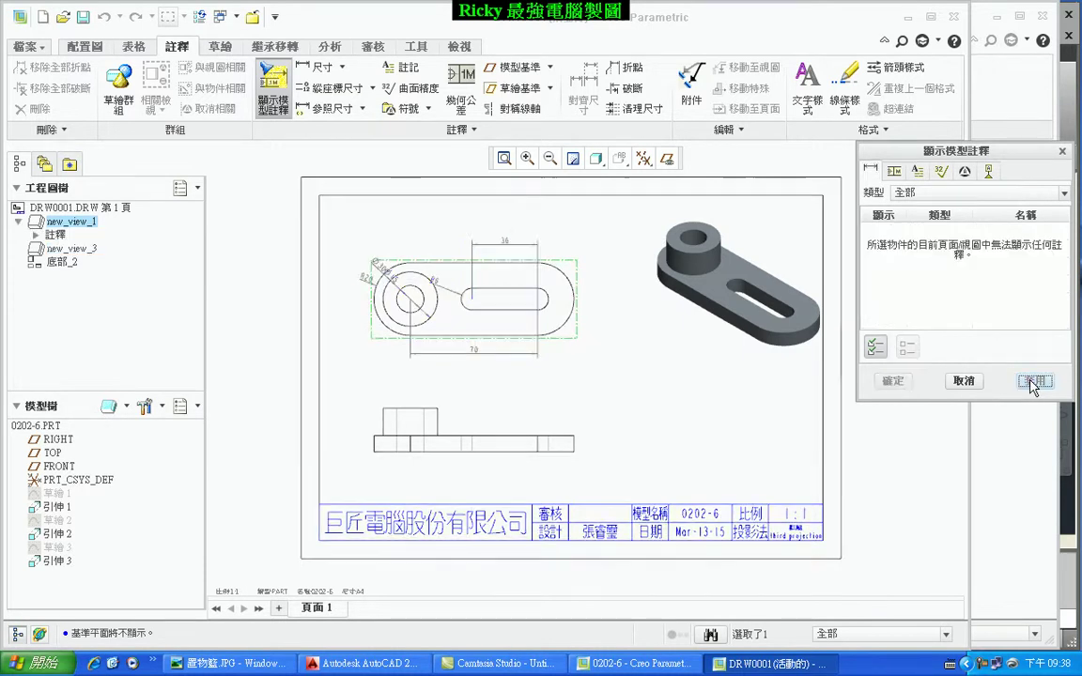
Add both model dimensions to the front view and finish
{"action": "left_click", "coordinate": [540, 425]}
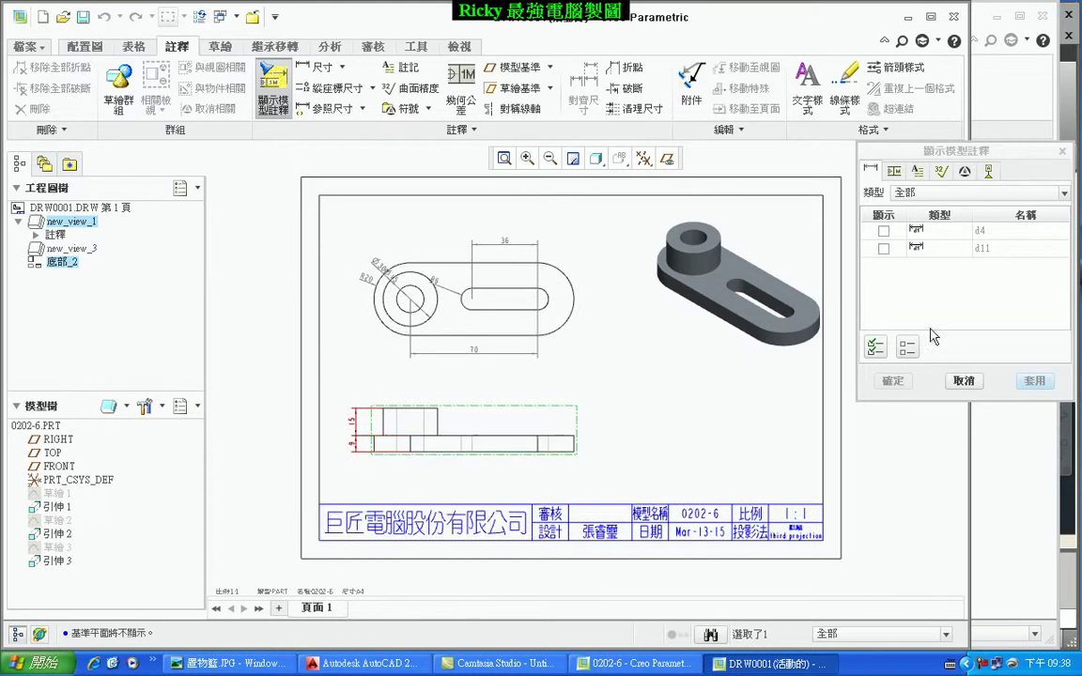
{"action": "left_click", "coordinate": [875, 348]}
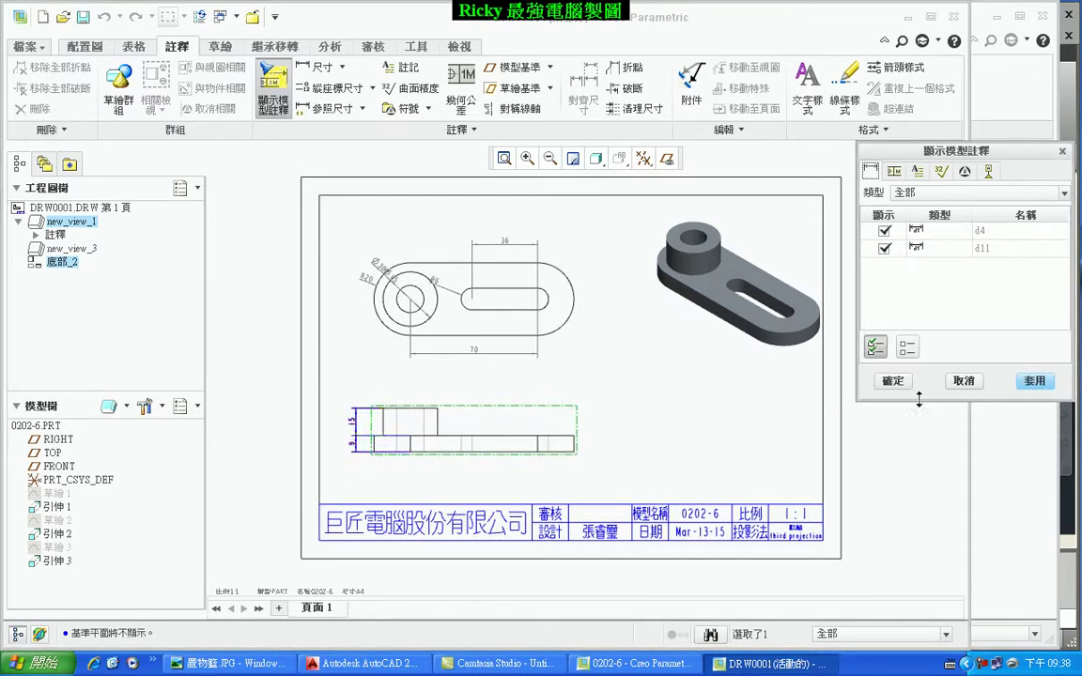
{"action": "left_click", "coordinate": [892, 381]}
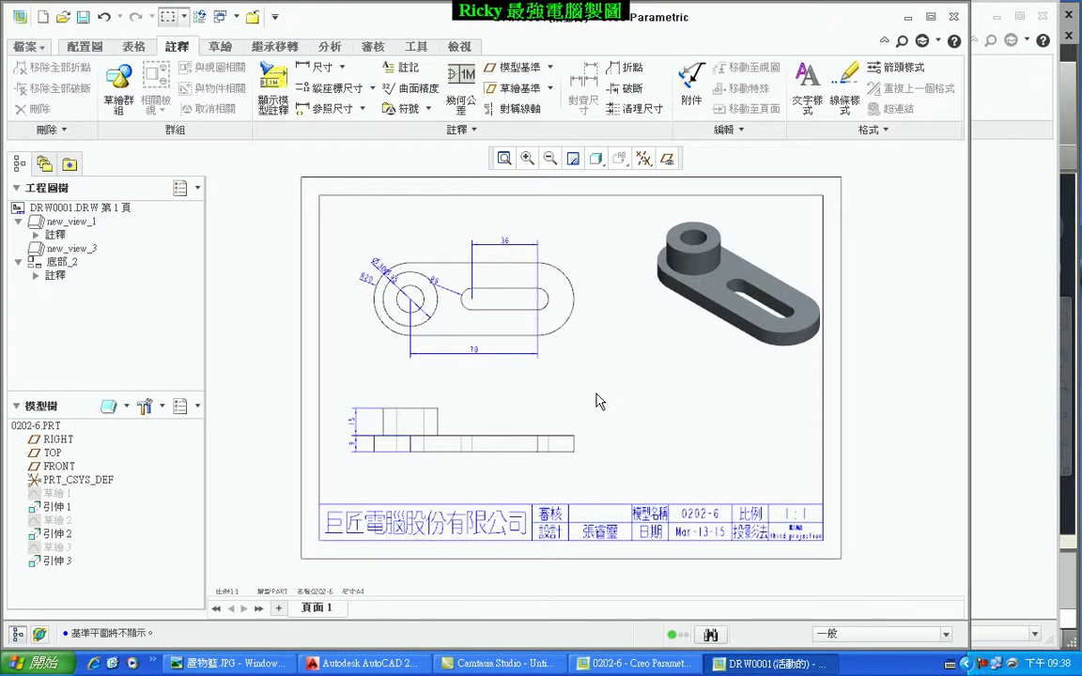
{"action": "scroll", "coordinate": [518, 382], "scroll_direction": "down", "scroll_amount": 2}
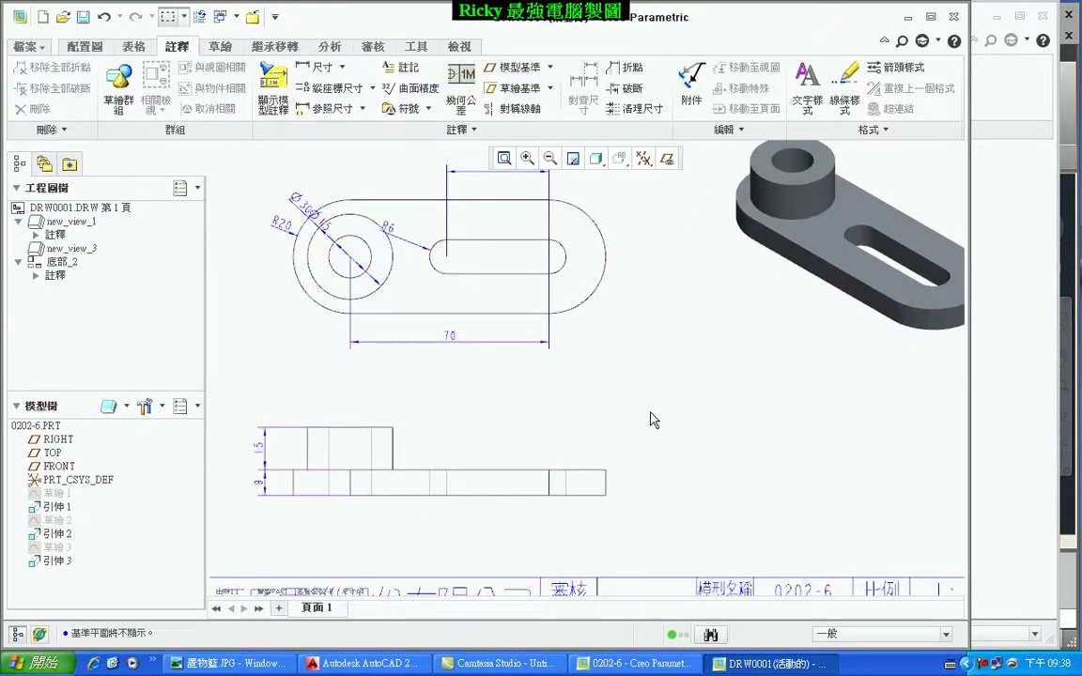
{"action": "scroll", "coordinate": [654, 419], "scroll_direction": "up", "scroll_amount": 2}
{"action": "middle_click_drag", "start_coordinate": [660, 397], "coordinate": [631, 420]}
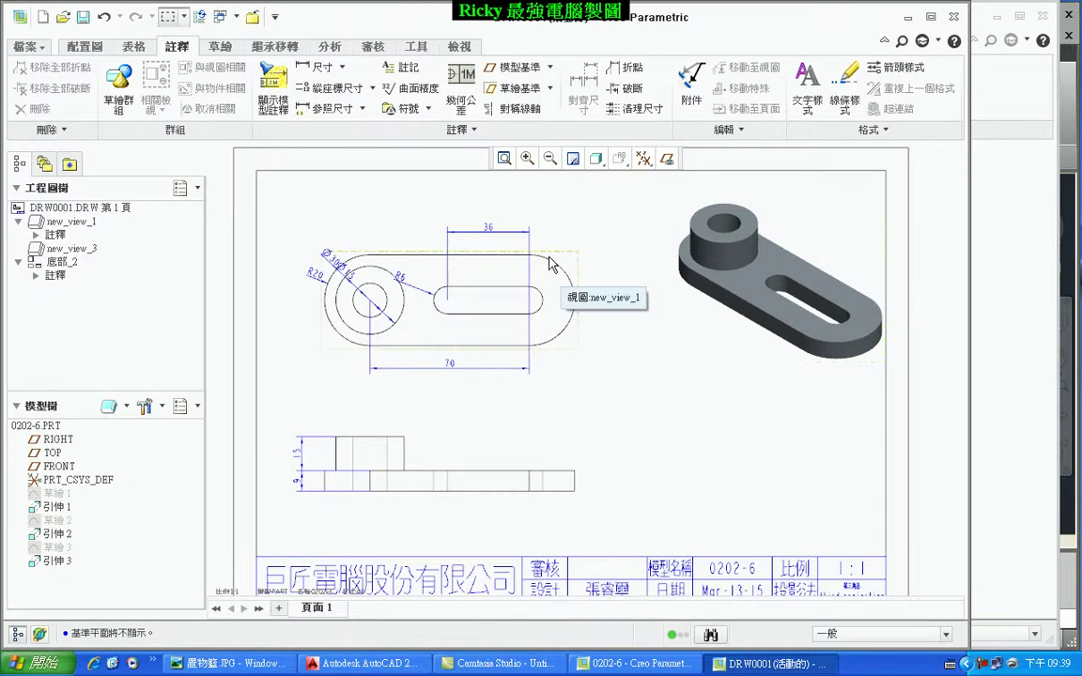
Pan around the sheet and select the 36 slot dimension on the top view
{"action": "scroll", "coordinate": [512, 231], "scroll_direction": "up", "scroll_amount": 2}
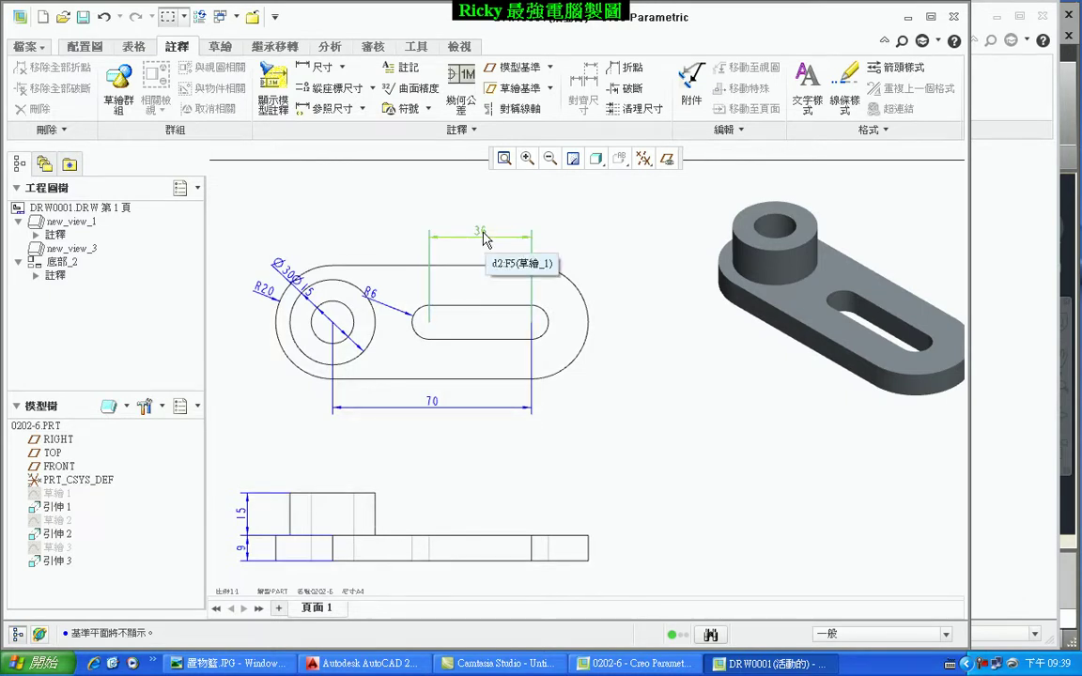
{"action": "middle_click_drag", "start_coordinate": [811, 418], "coordinate": [681, 423]}
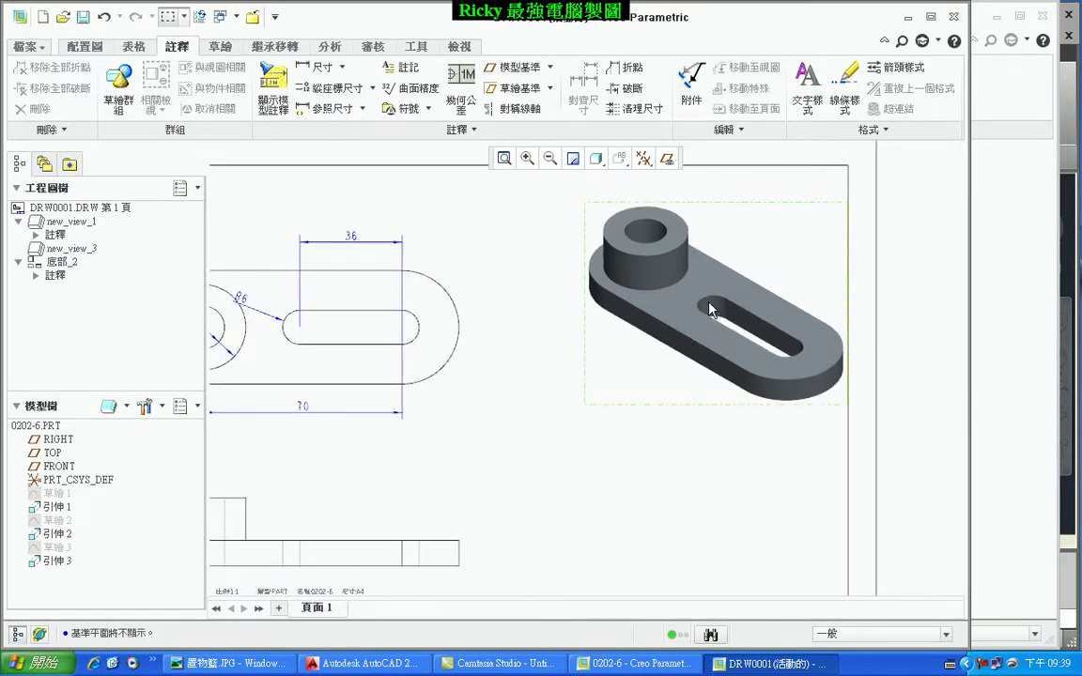
{"action": "scroll", "coordinate": [770, 329], "scroll_direction": "up", "scroll_amount": 1}
{"action": "scroll", "coordinate": [723, 308], "scroll_direction": "down", "scroll_amount": 2}
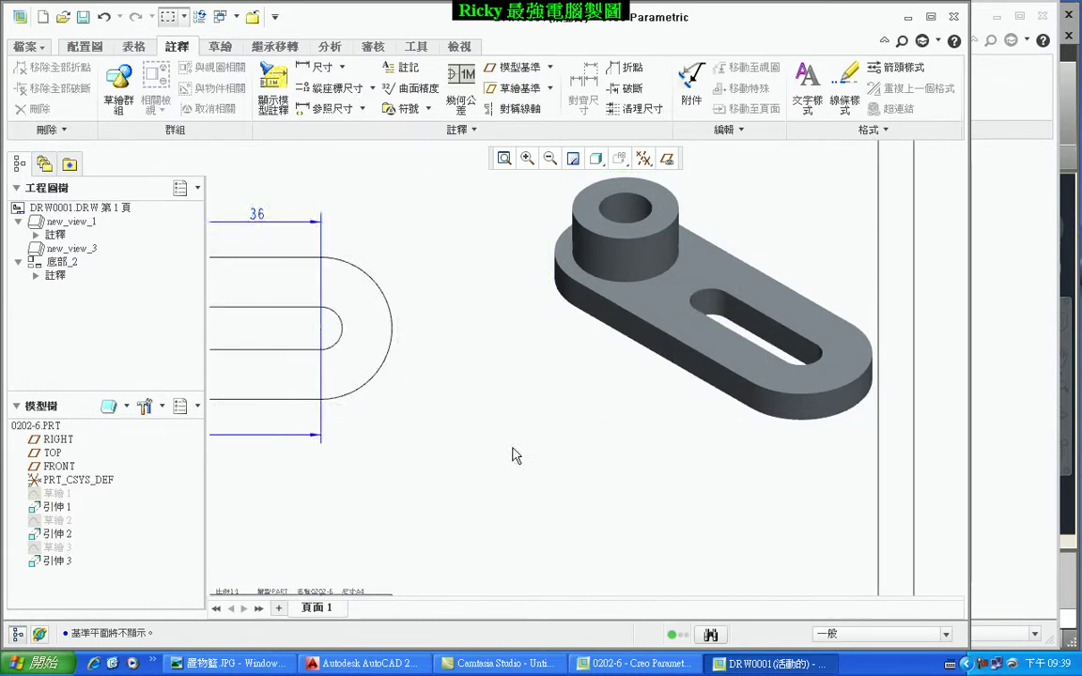
{"action": "middle_click_drag", "start_coordinate": [506, 447], "coordinate": [631, 431]}
{"action": "middle_click_drag", "start_coordinate": [560, 394], "coordinate": [677, 422]}
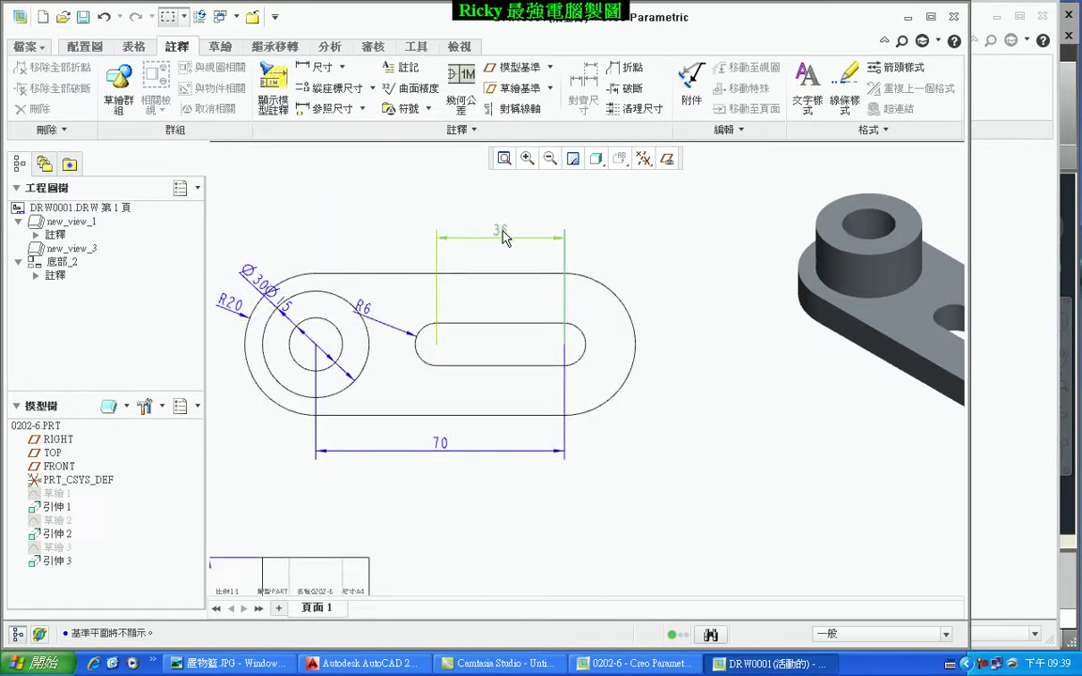
{"action": "left_click", "coordinate": [501, 237]}
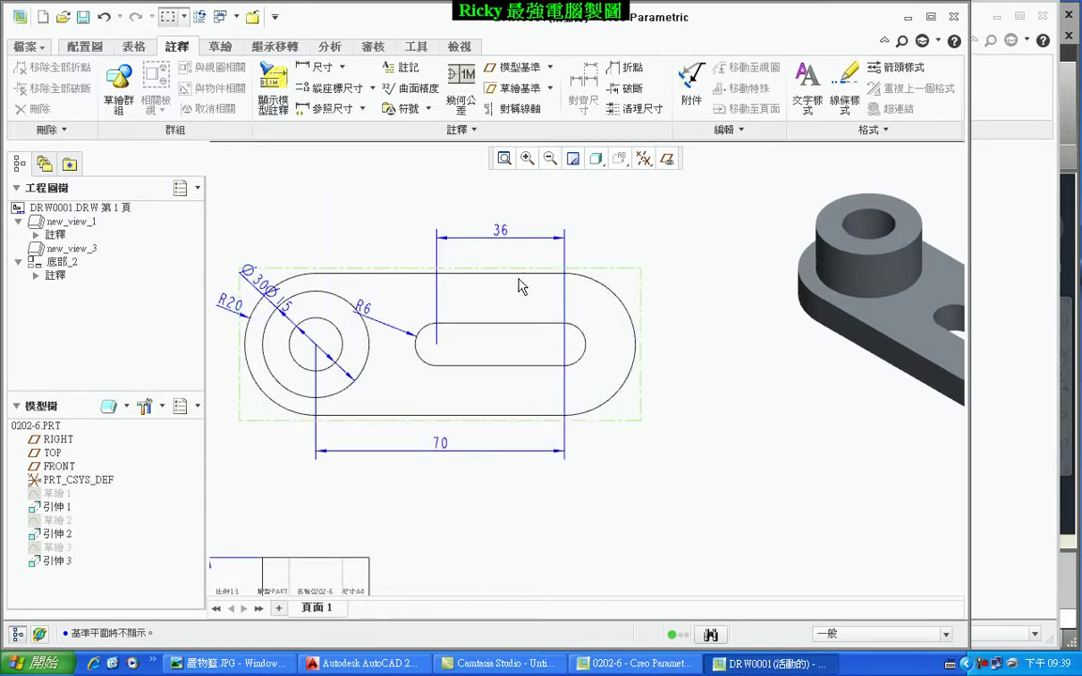
Change the slot dimension from 36 to 30 and regenerate the model
{"action": "double_click", "coordinate": [502, 235]}
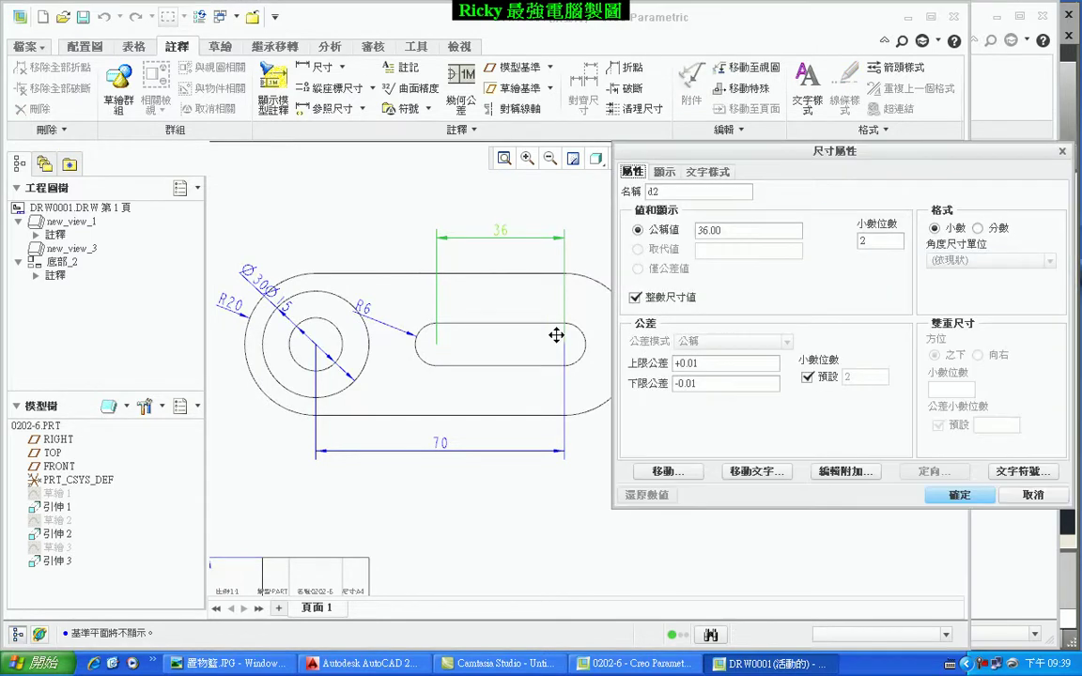
{"action": "left_click_drag", "start_coordinate": [735, 229], "coordinate": [612, 229]}
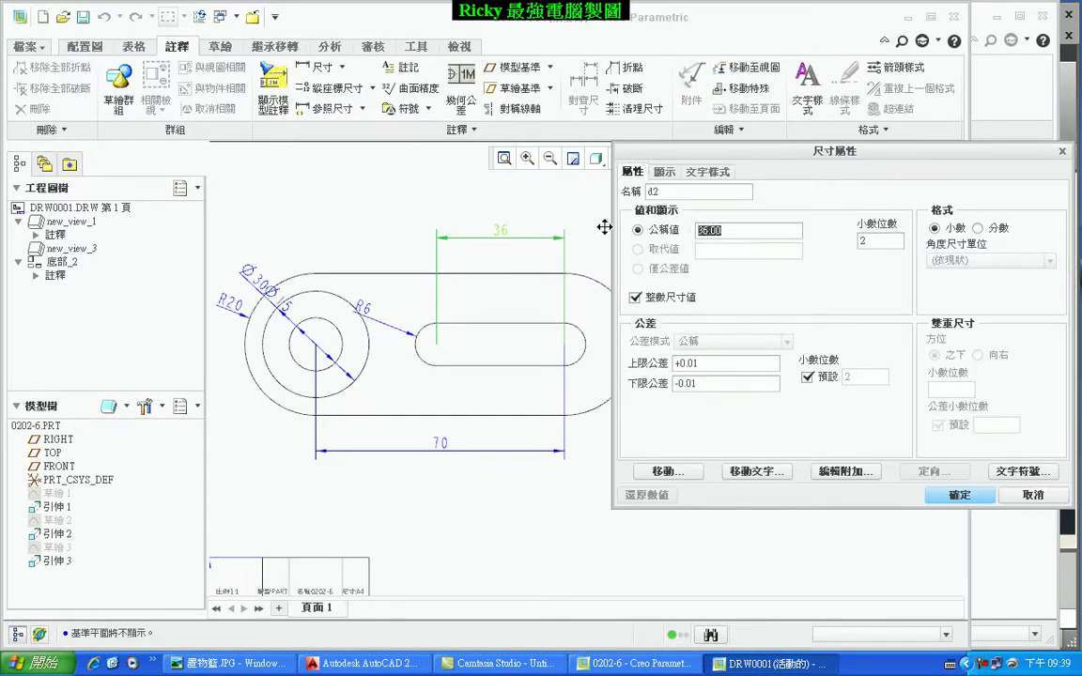
{"action": "type", "text": "30"}
{"action": "left_click", "coordinate": [965, 498]}
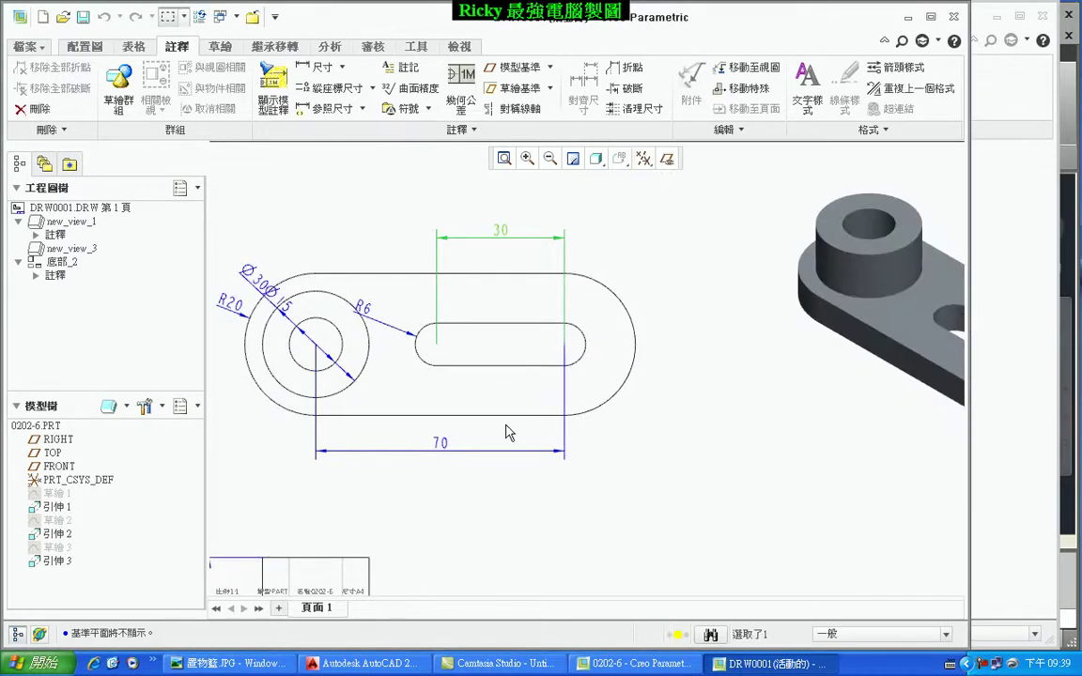
{"action": "left_click", "coordinate": [199, 18]}
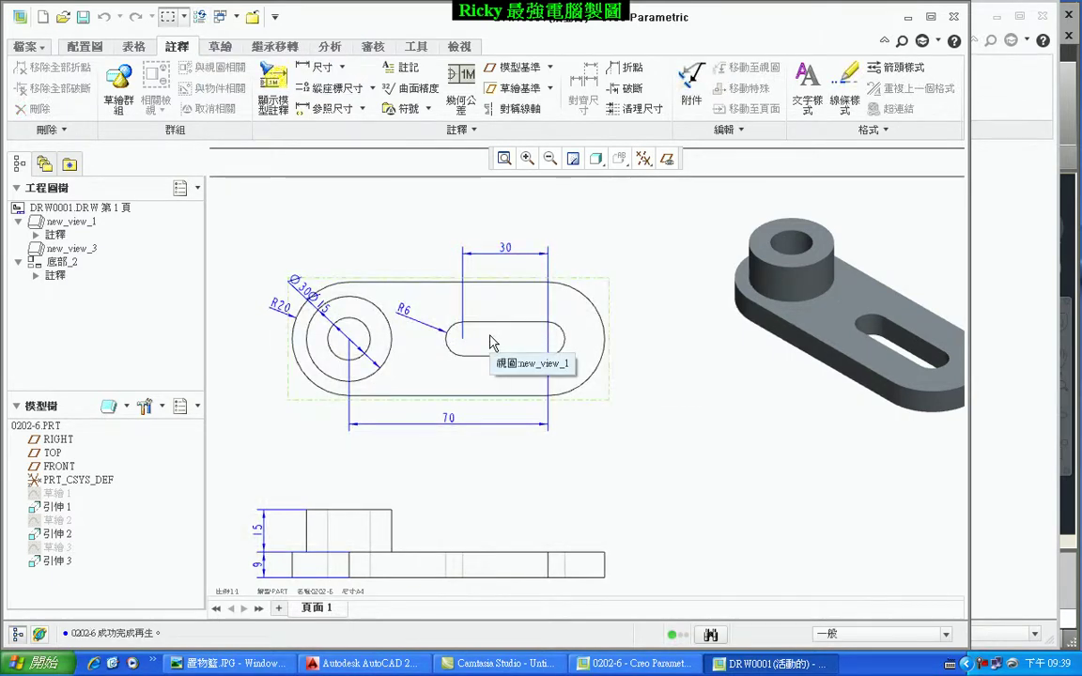
Move the Ø30 dimension to the circle's lower left and review its properties
{"action": "scroll", "coordinate": [293, 338], "scroll_direction": "down", "scroll_amount": 3}
{"action": "left_click_drag", "start_coordinate": [329, 275], "coordinate": [319, 443]}
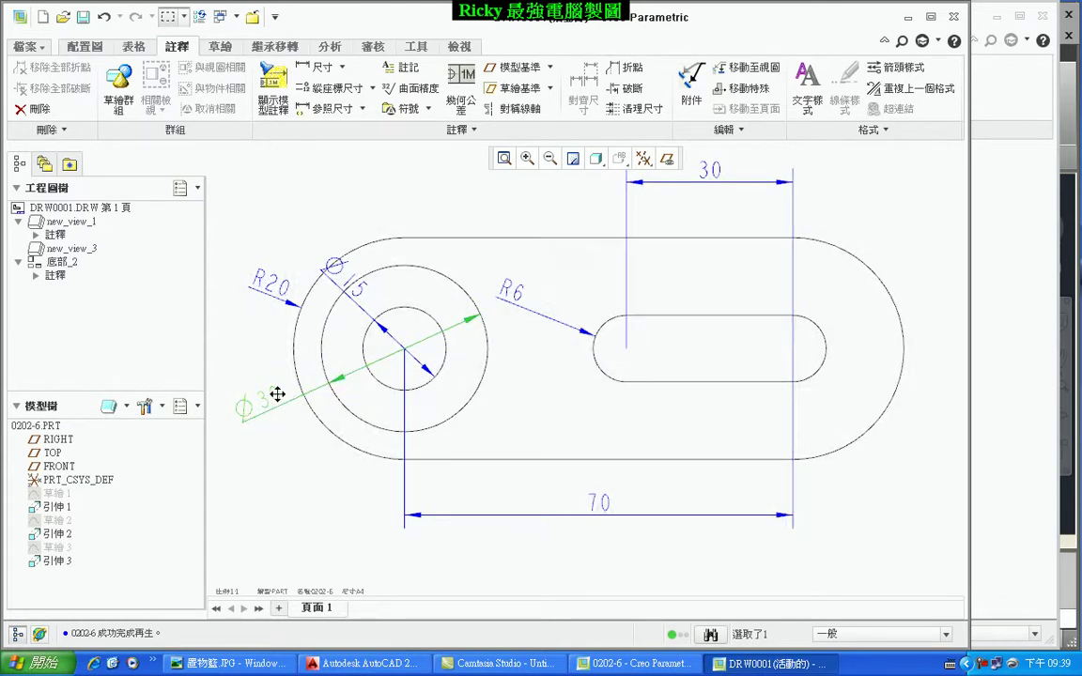
{"action": "double_click", "coordinate": [270, 396]}
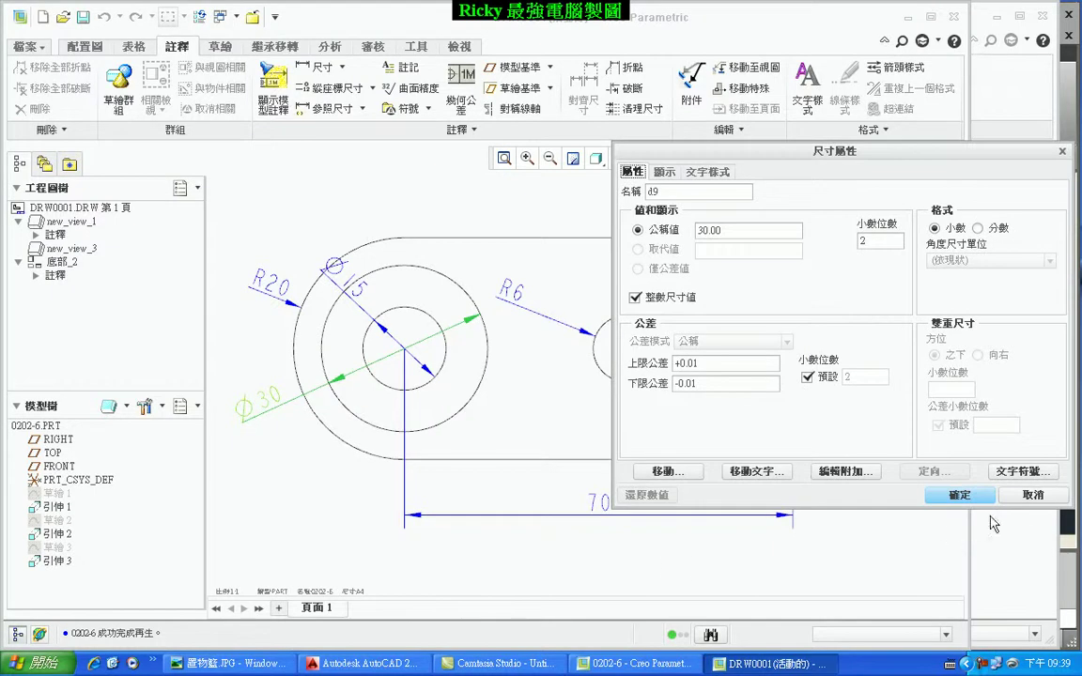
{"action": "left_click", "coordinate": [959, 495]}
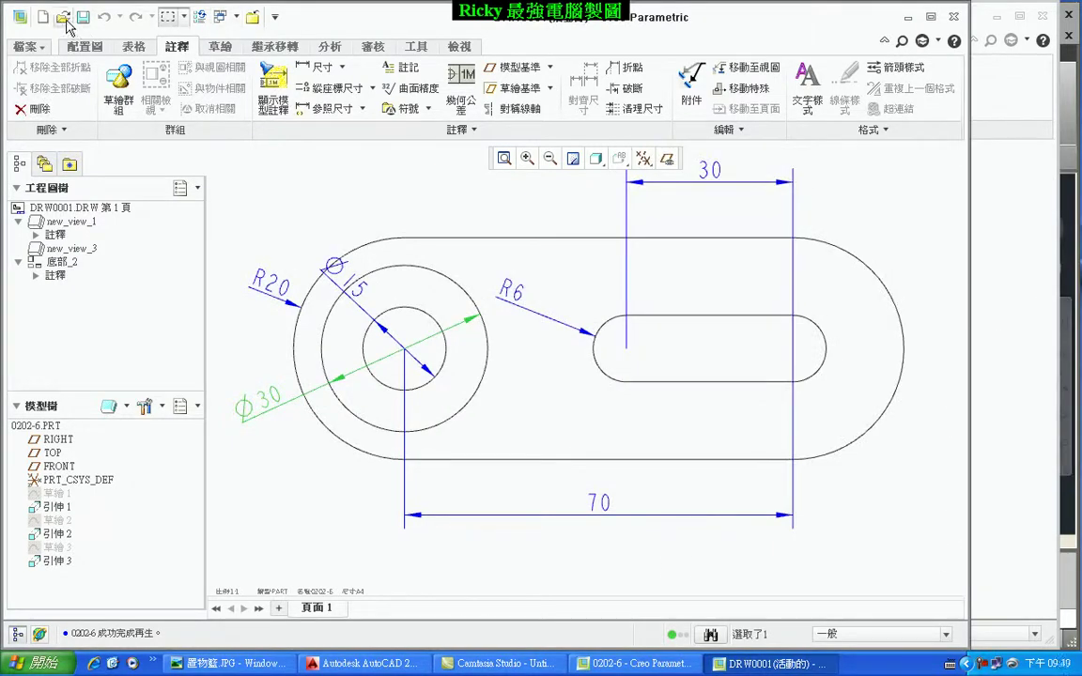
{"action": "left_click", "coordinate": [199, 16]}
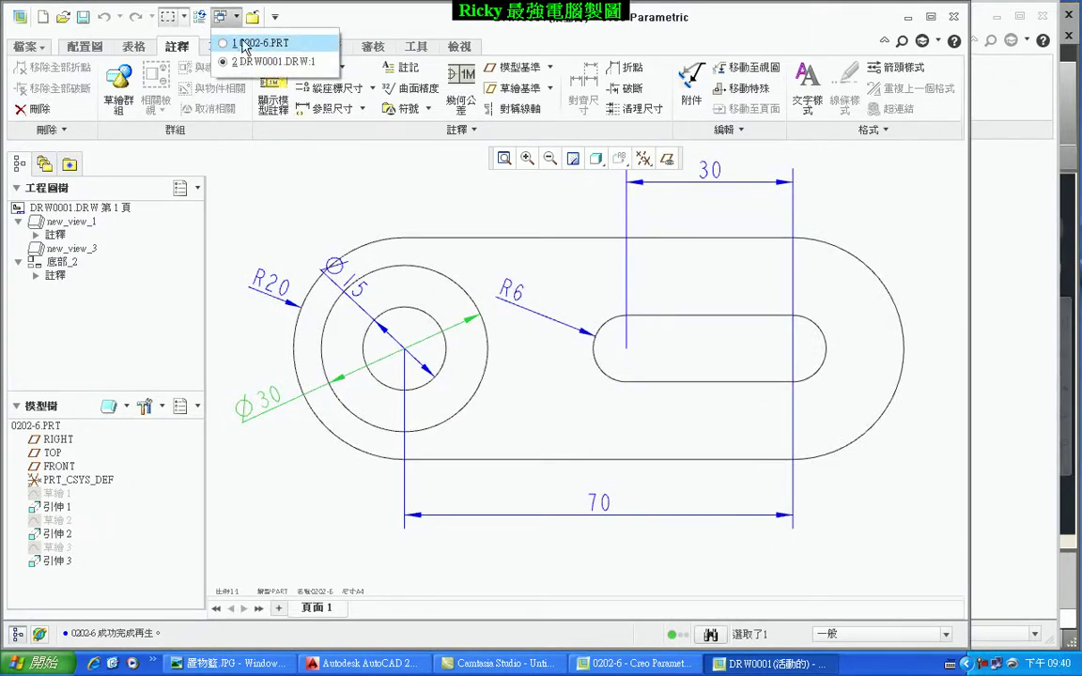
In 0202-6.PRT, change the 引伸 2 boss height from 15 to 30, then return to DRW0001
{"action": "left_click", "coordinate": [244, 44]}
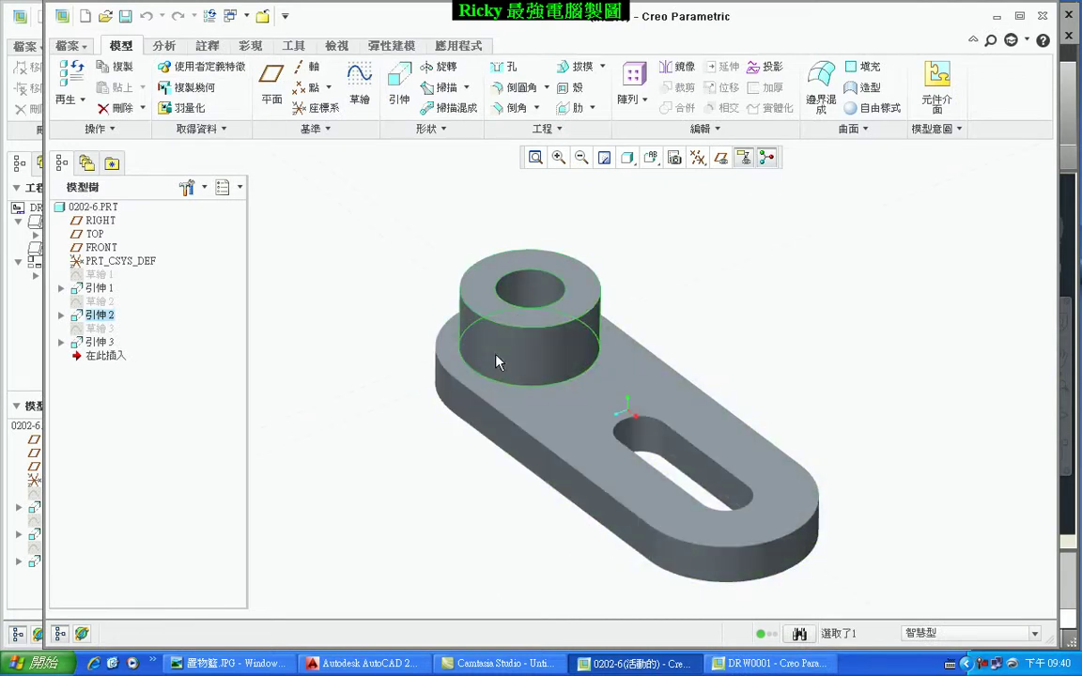
{"action": "double_click", "coordinate": [500, 360]}
{"action": "middle_click_drag", "start_coordinate": [499, 359], "coordinate": [358, 349]}
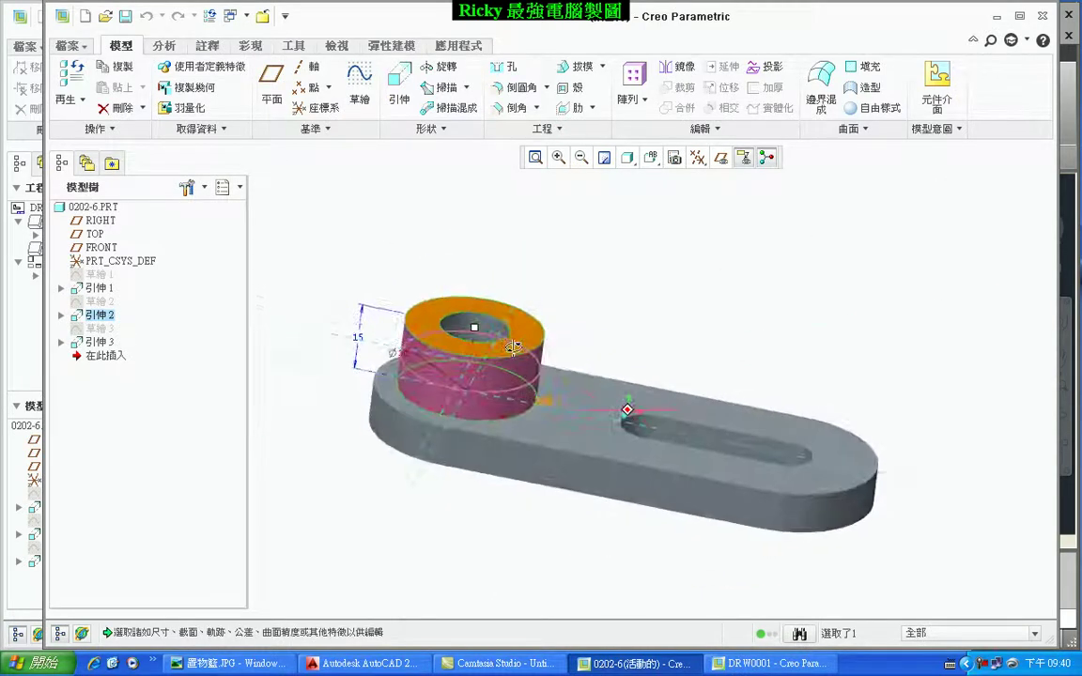
{"action": "double_click", "coordinate": [358, 341]}
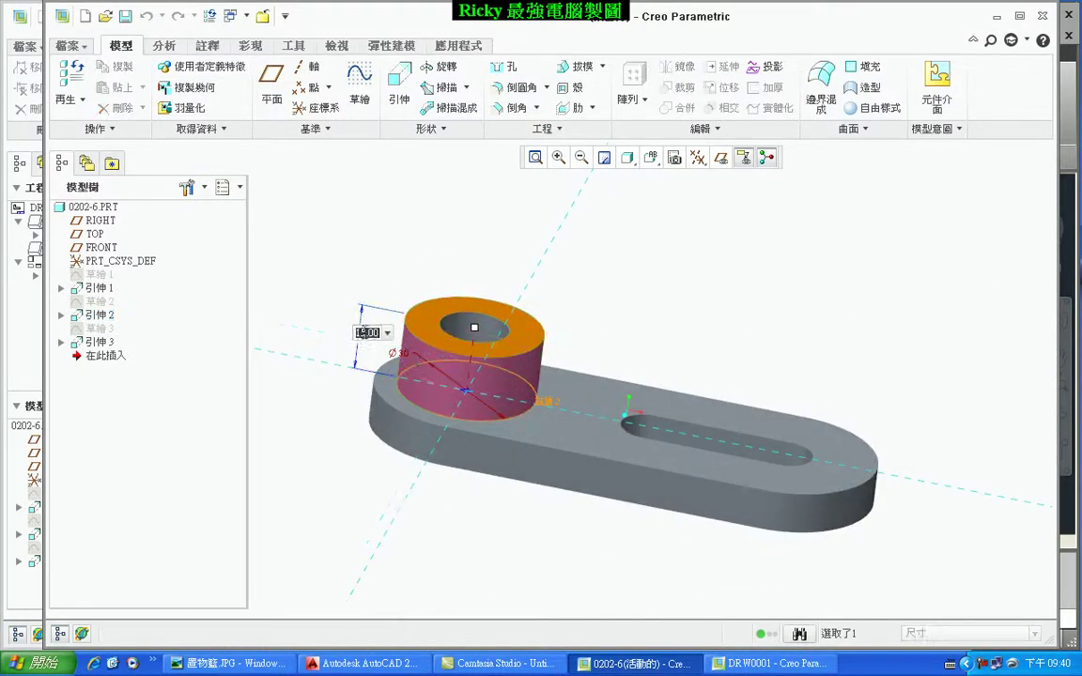
{"action": "type", "text": "30"}
{"action": "key", "text": "Return"}
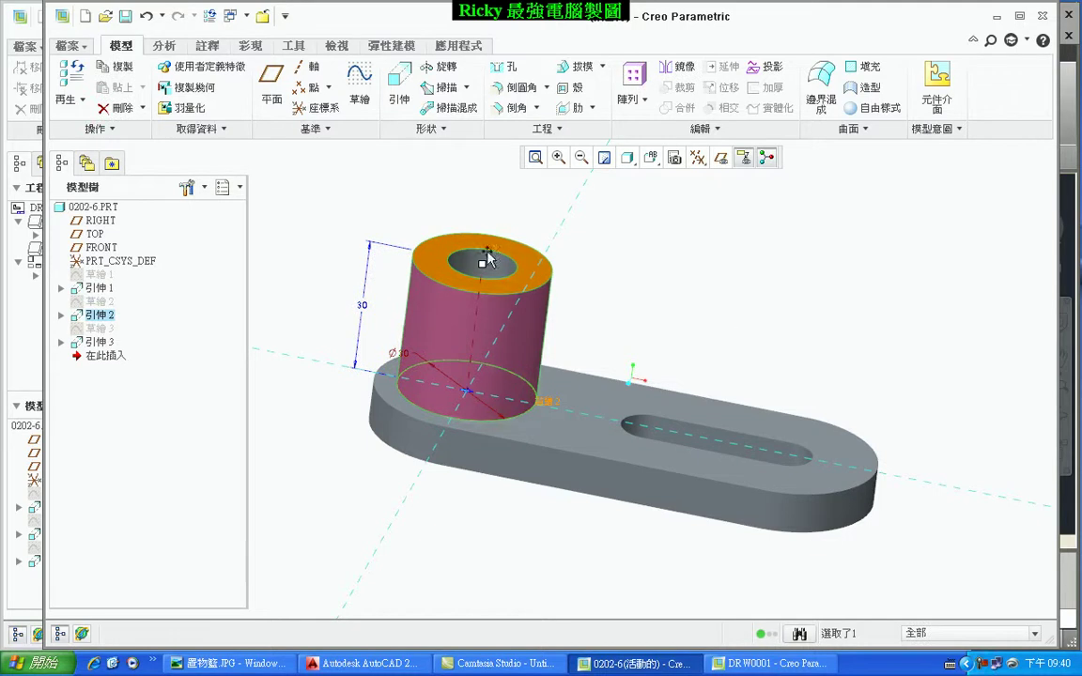
{"action": "left_click", "coordinate": [229, 16]}
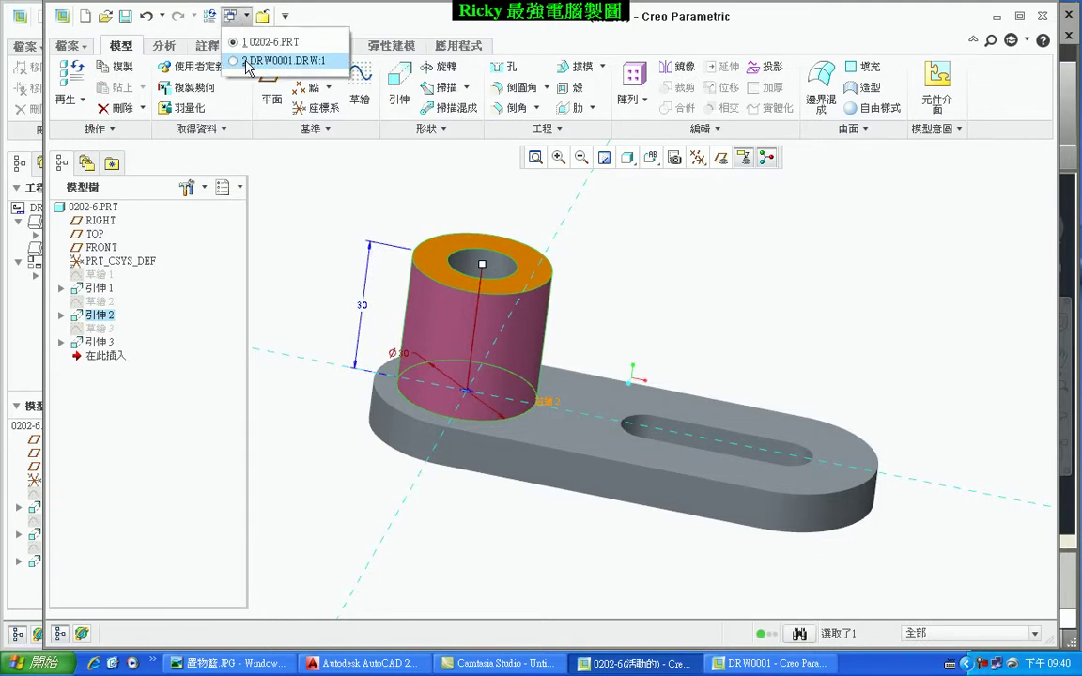
{"action": "left_click", "coordinate": [249, 62]}
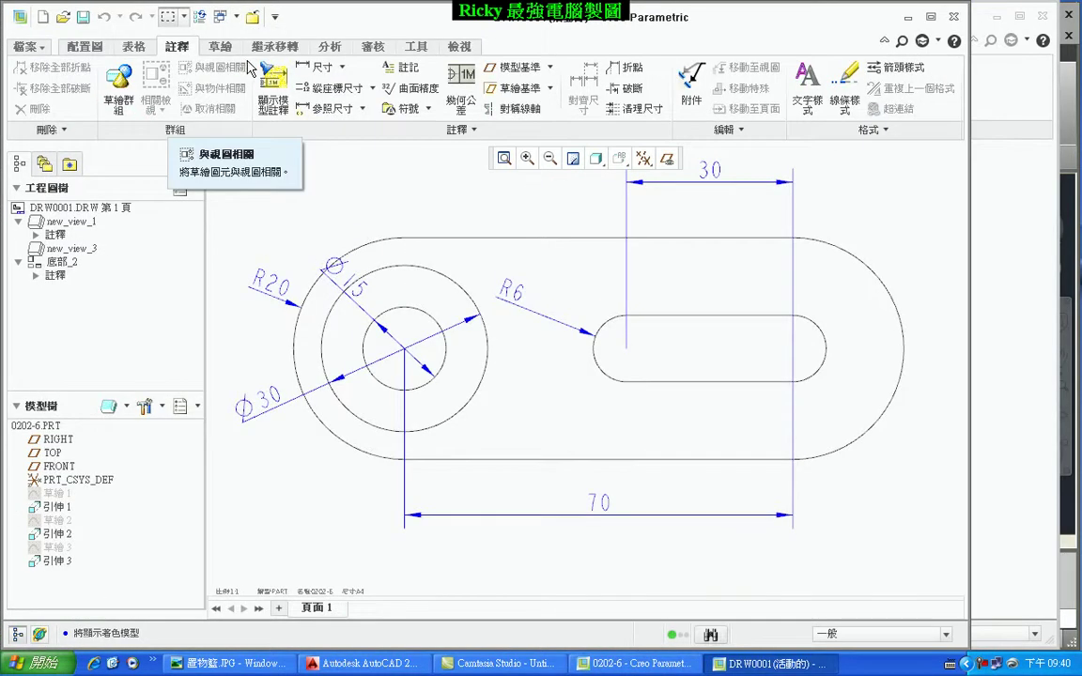
{"action": "scroll", "coordinate": [497, 376], "scroll_direction": "down", "scroll_amount": 5}
{"action": "scroll", "coordinate": [498, 375], "scroll_direction": "up", "scroll_amount": 5}
{"action": "scroll", "coordinate": [503, 511], "scroll_direction": "up", "scroll_amount": 2}
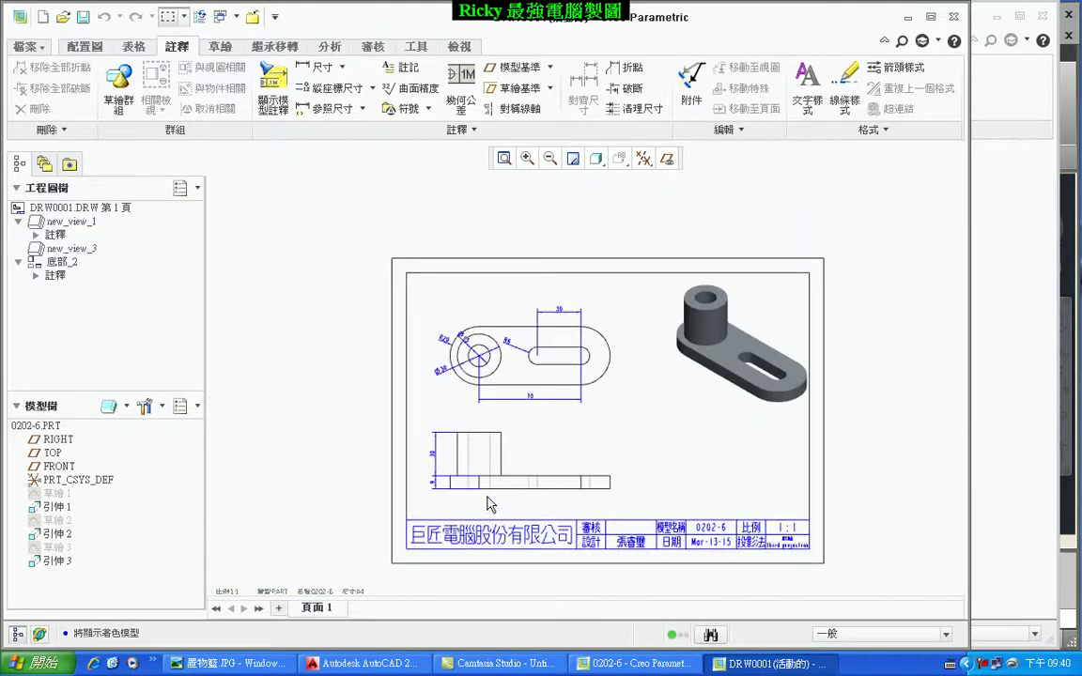
{"action": "scroll", "coordinate": [502, 512], "scroll_direction": "down", "scroll_amount": 4}
{"action": "scroll", "coordinate": [447, 430], "scroll_direction": "down", "scroll_amount": 2}
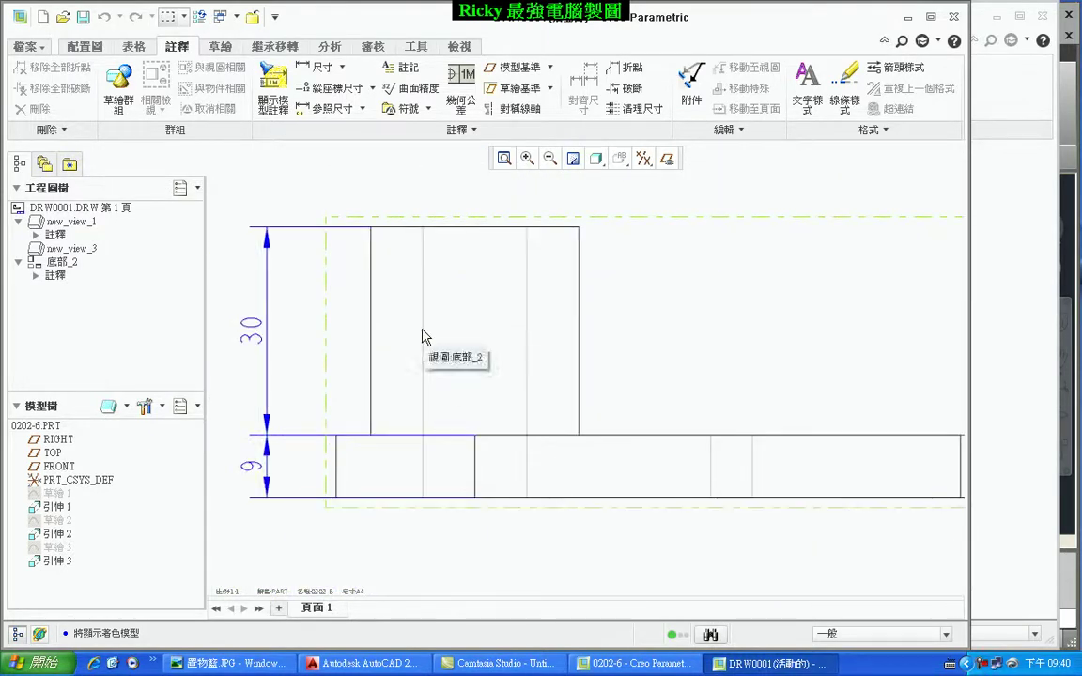
{"action": "scroll", "coordinate": [535, 348], "scroll_direction": "up", "scroll_amount": 1}
{"action": "scroll", "coordinate": [535, 348], "scroll_direction": "up", "scroll_amount": 2}
{"action": "scroll", "coordinate": [528, 341], "scroll_direction": "up", "scroll_amount": 2}
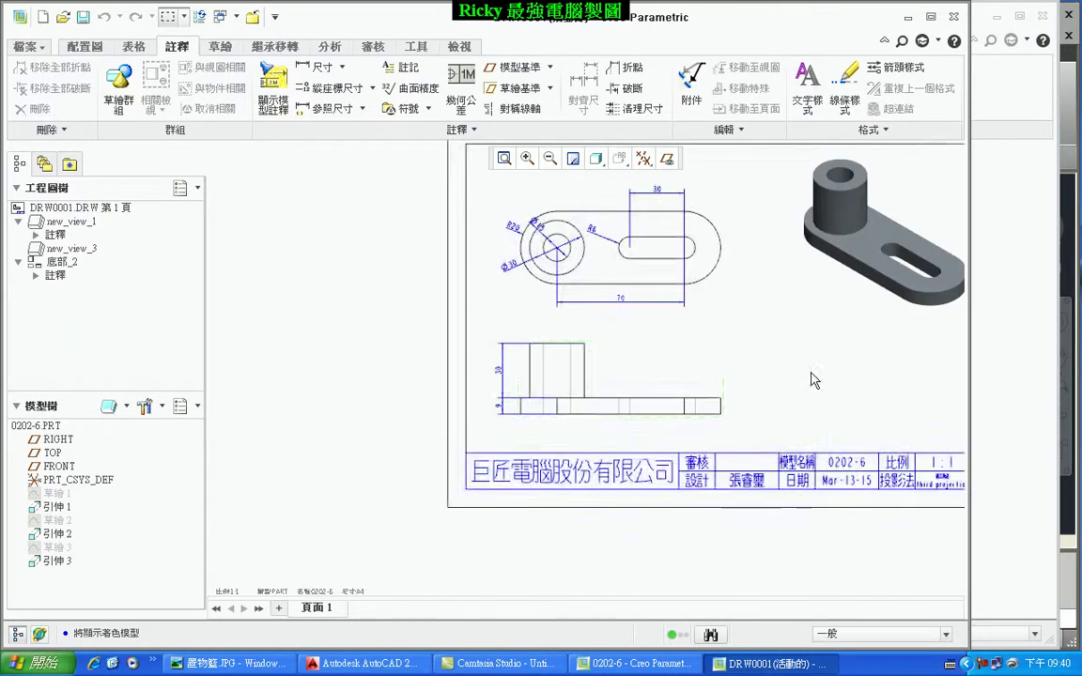
{"action": "middle_click_drag", "start_coordinate": [803, 352], "coordinate": [635, 410]}
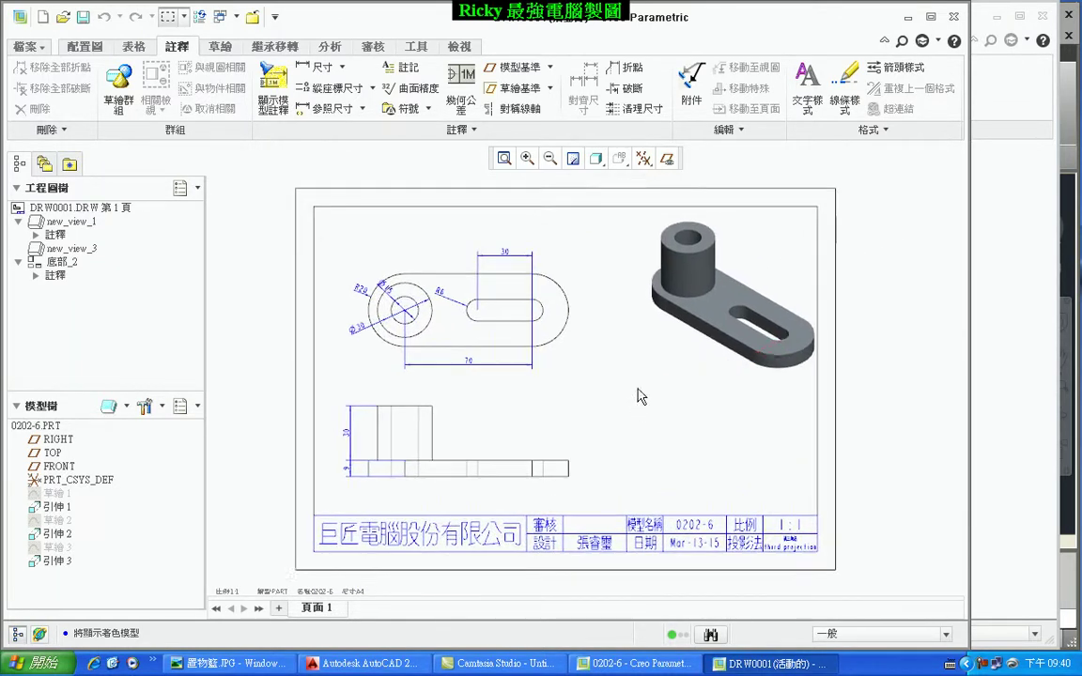
{"action": "scroll", "coordinate": [637, 402], "scroll_direction": "down", "scroll_amount": 1}
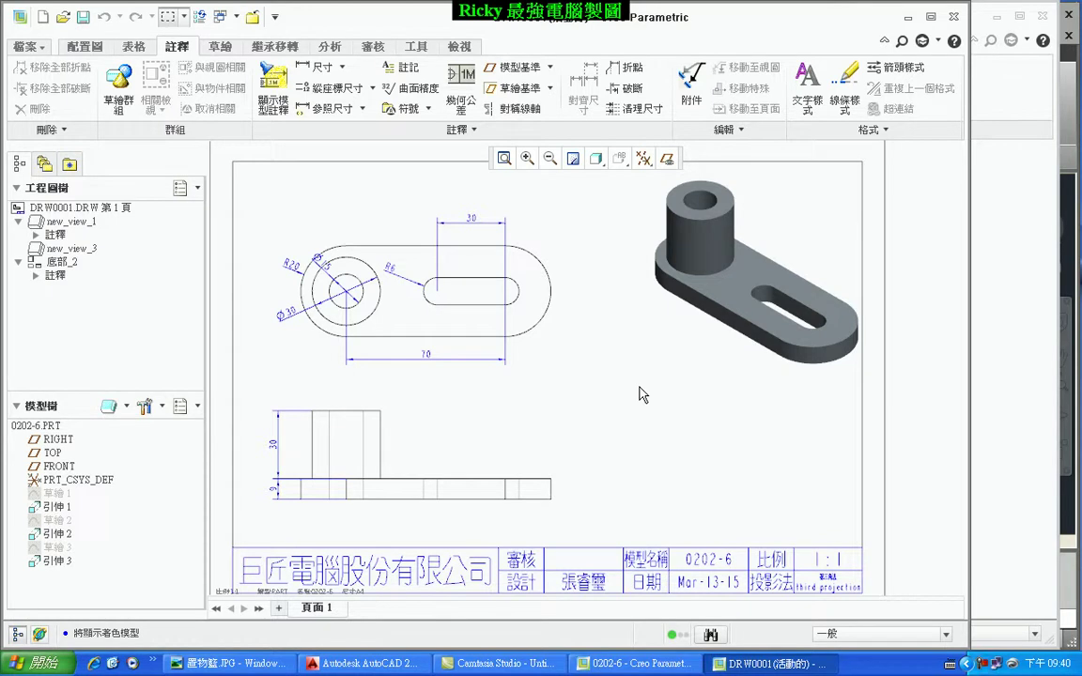
{"action": "left_click", "coordinate": [664, 291]}
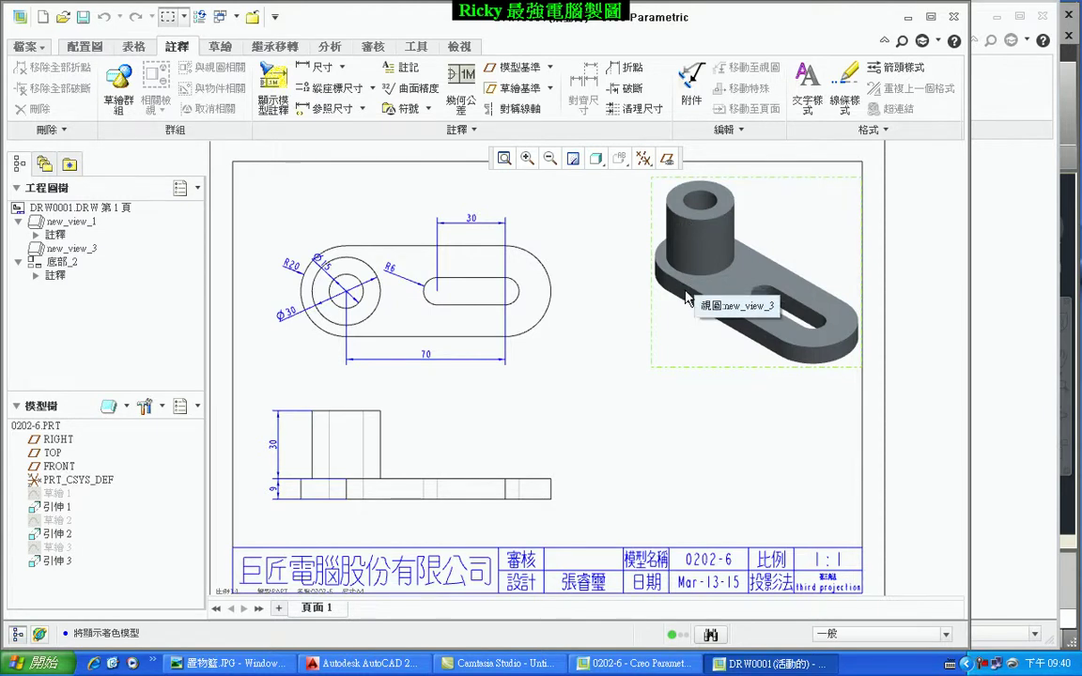
{"action": "left_click", "coordinate": [657, 401]}
{"action": "key", "text": "ctrl+F1"}
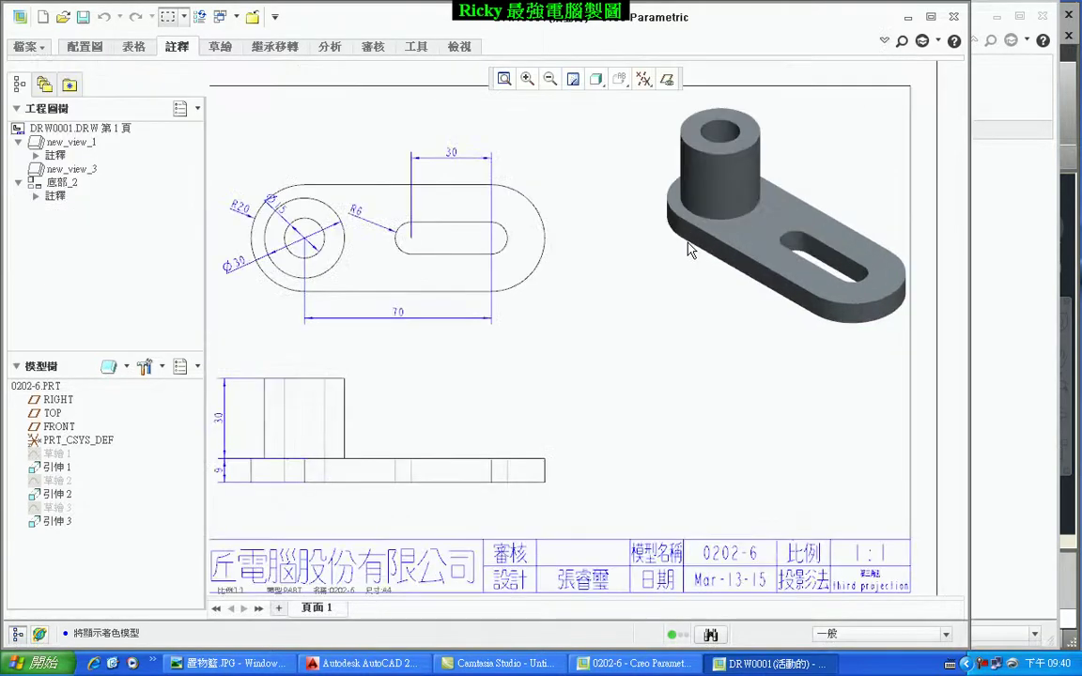
{"action": "key", "text": "ctrl+F1"}
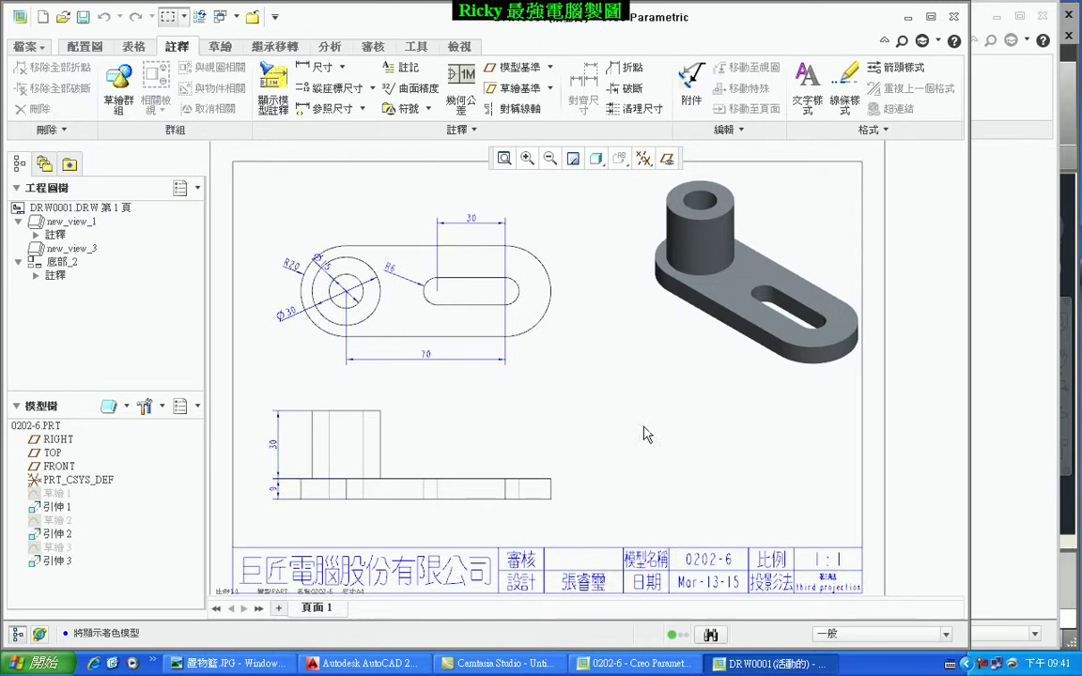
{"action": "middle_click_drag", "start_coordinate": [690, 369], "coordinate": [587, 449]}
{"action": "left_click", "coordinate": [662, 390]}
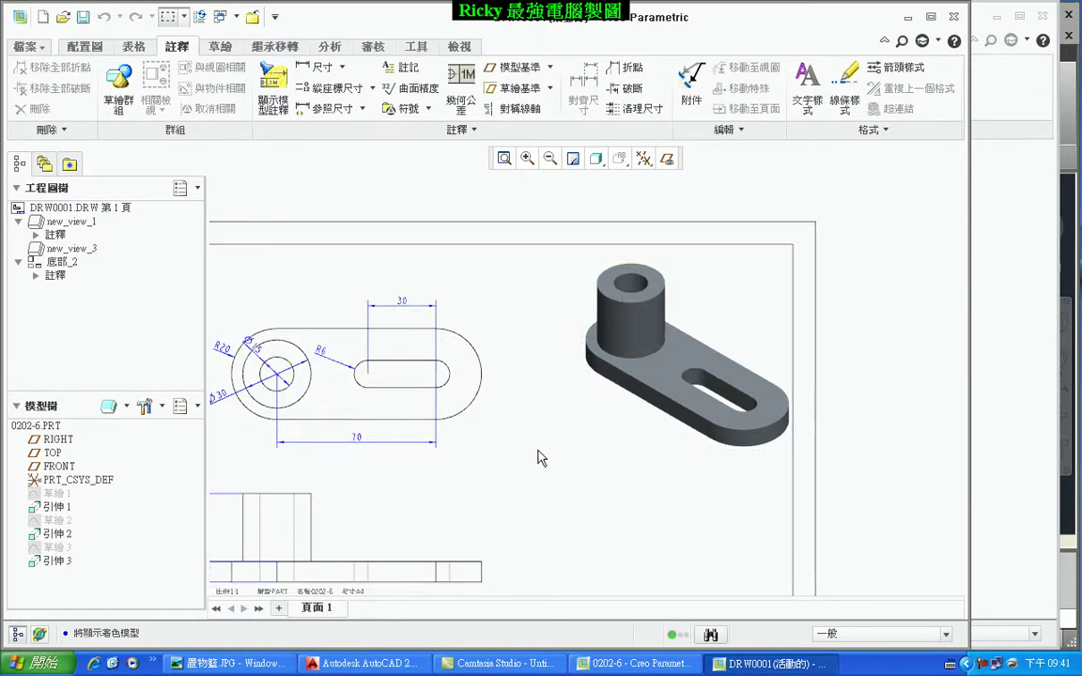
{"action": "middle_click_drag", "start_coordinate": [558, 456], "coordinate": [402, 445]}
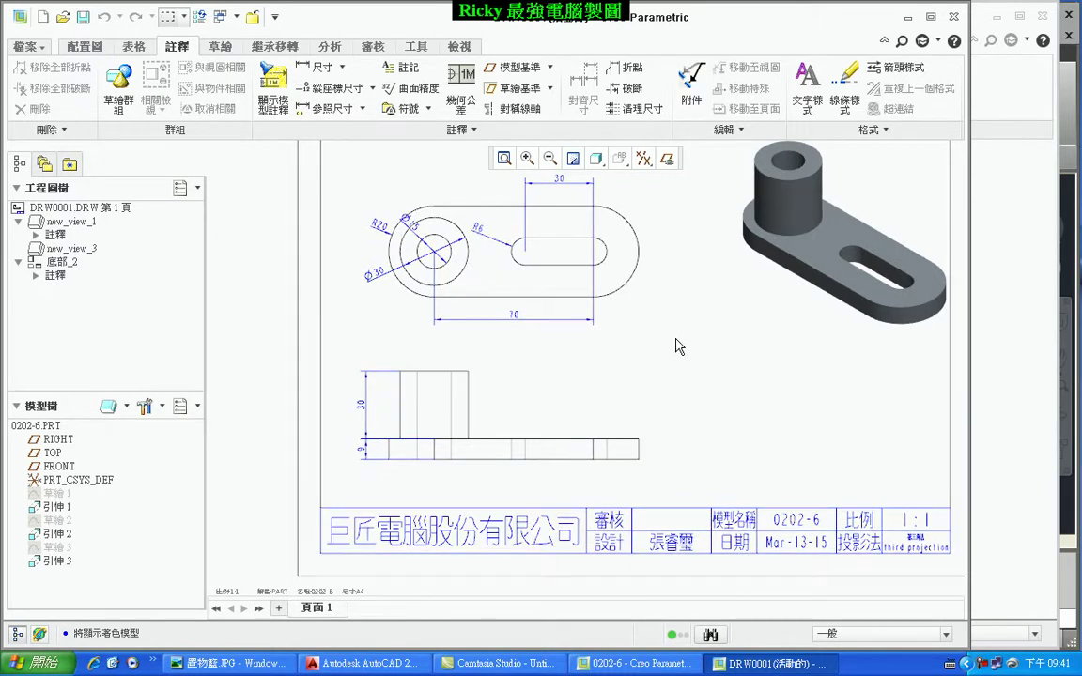
{"action": "middle_click_drag", "start_coordinate": [690, 342], "coordinate": [658, 363]}
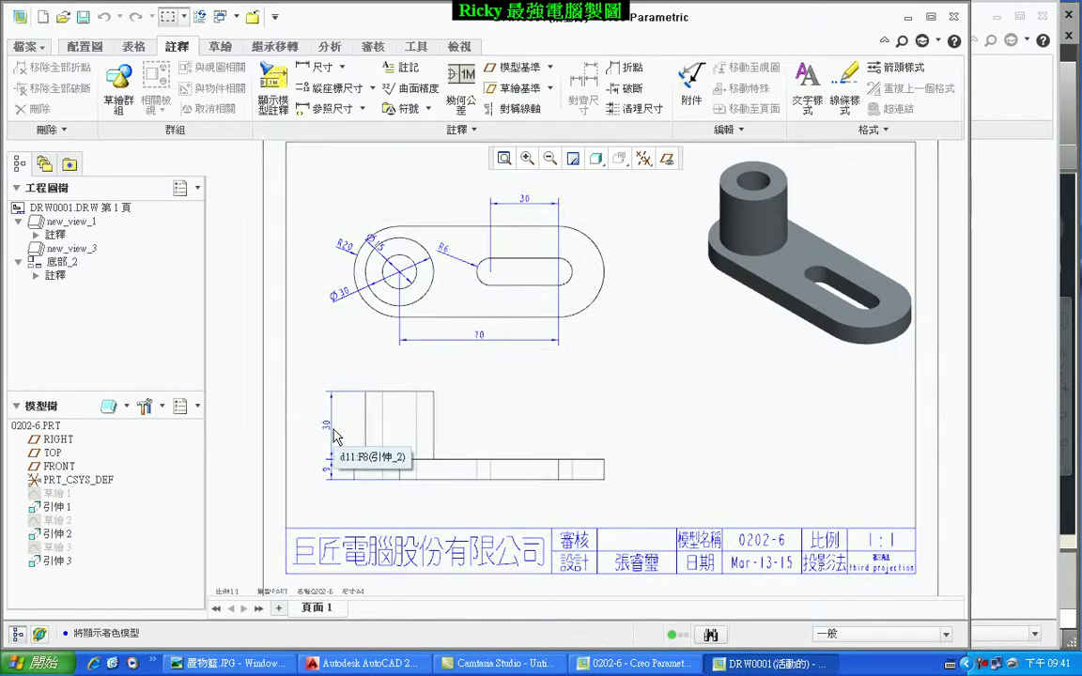
{"action": "left_click", "coordinate": [560, 390]}
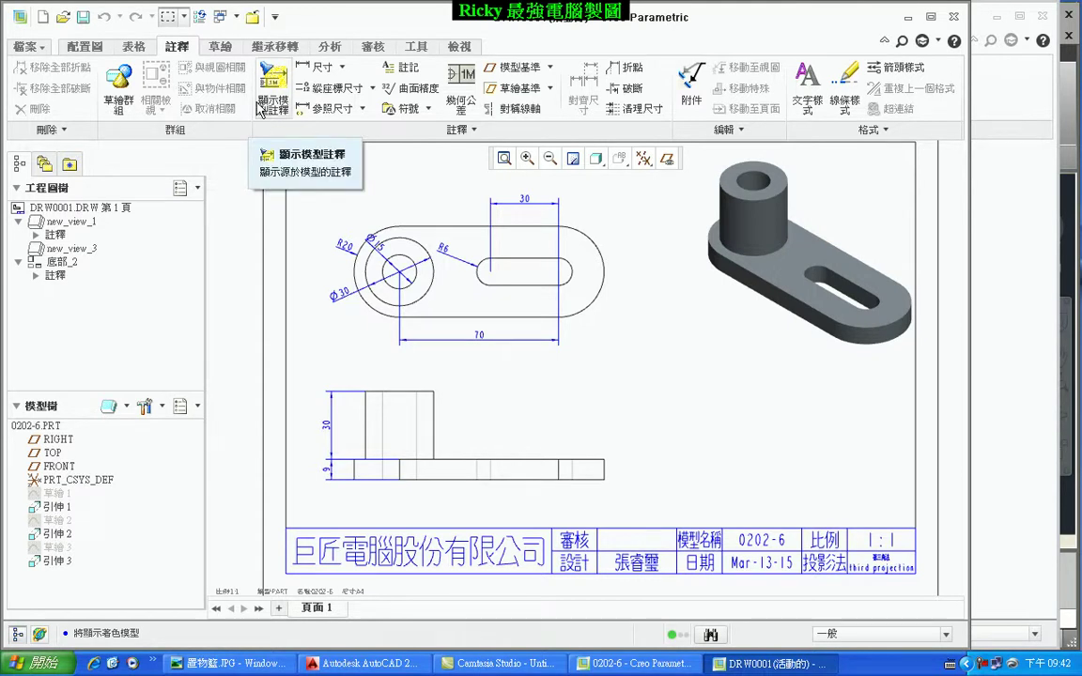
Bring the 0202-6.PRT part window forward and orbit the lever to view its taller boss
{"action": "left_click", "coordinate": [226, 16]}
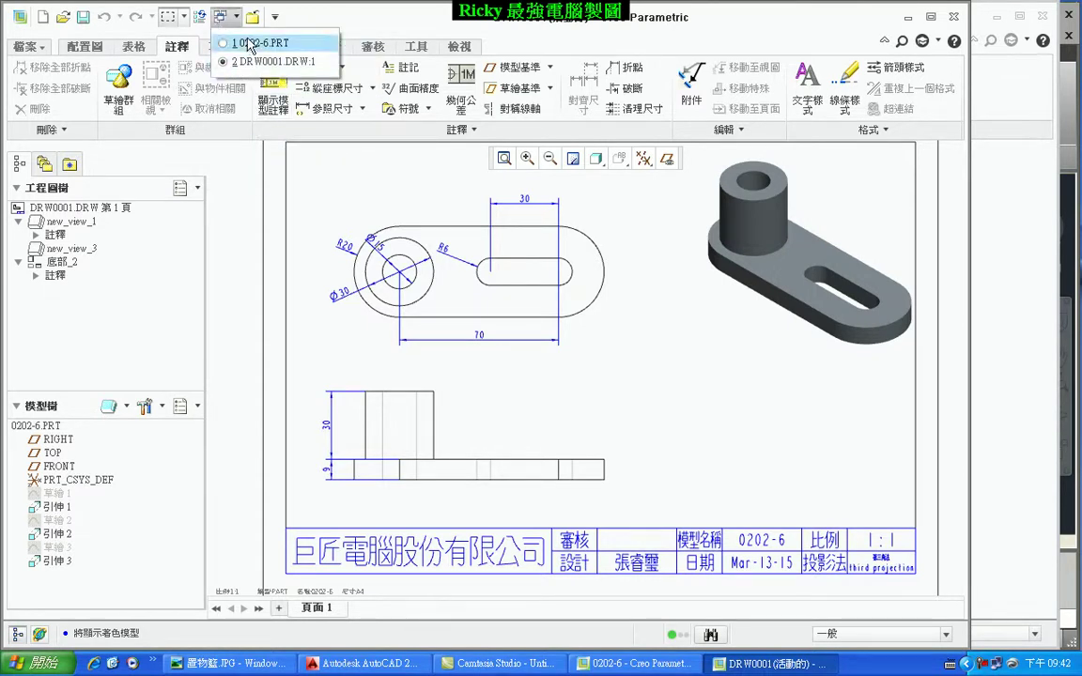
{"action": "left_click", "coordinate": [250, 44]}
{"action": "middle_click_drag", "start_coordinate": [673, 284], "coordinate": [645, 314]}
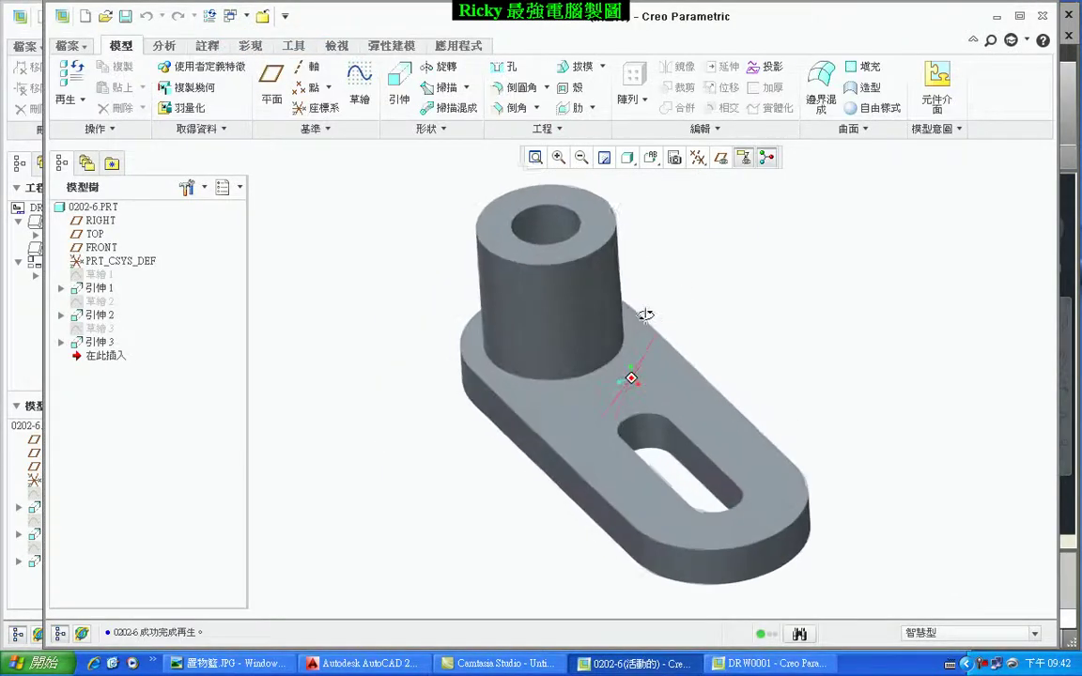
{"action": "mouse_move", "coordinate": [599, 357]}
{"action": "middle_mouse_down"}
{"action": "mouse_move", "coordinate": [690, 340]}
{"action": "mouse_move", "coordinate": [724, 355]}
{"action": "middle_mouse_up"}
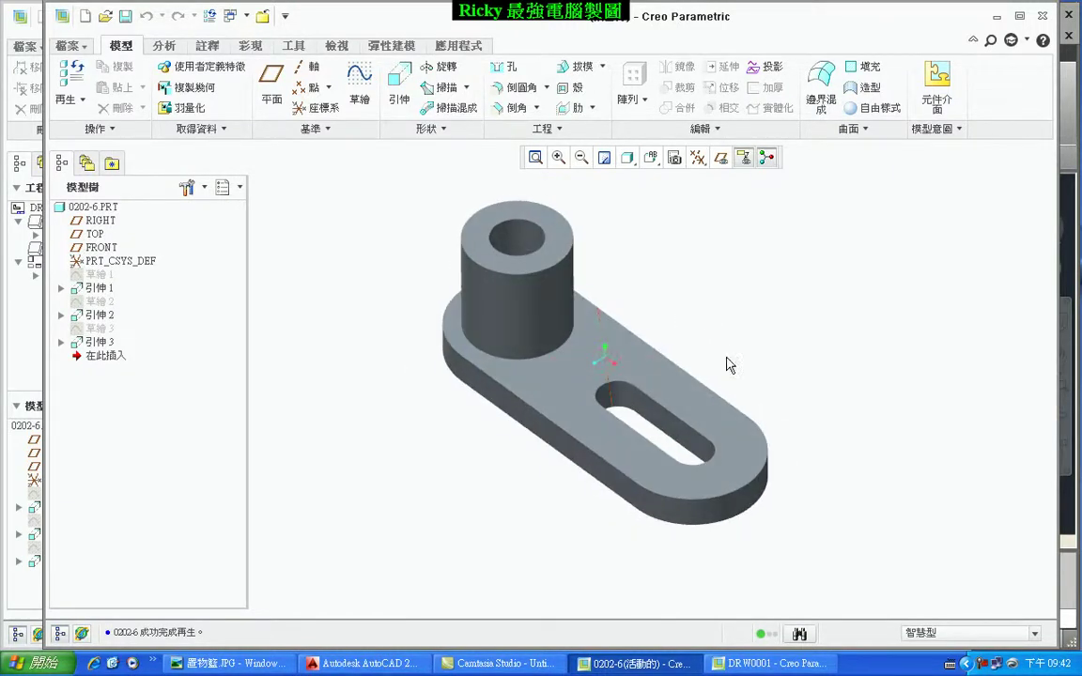